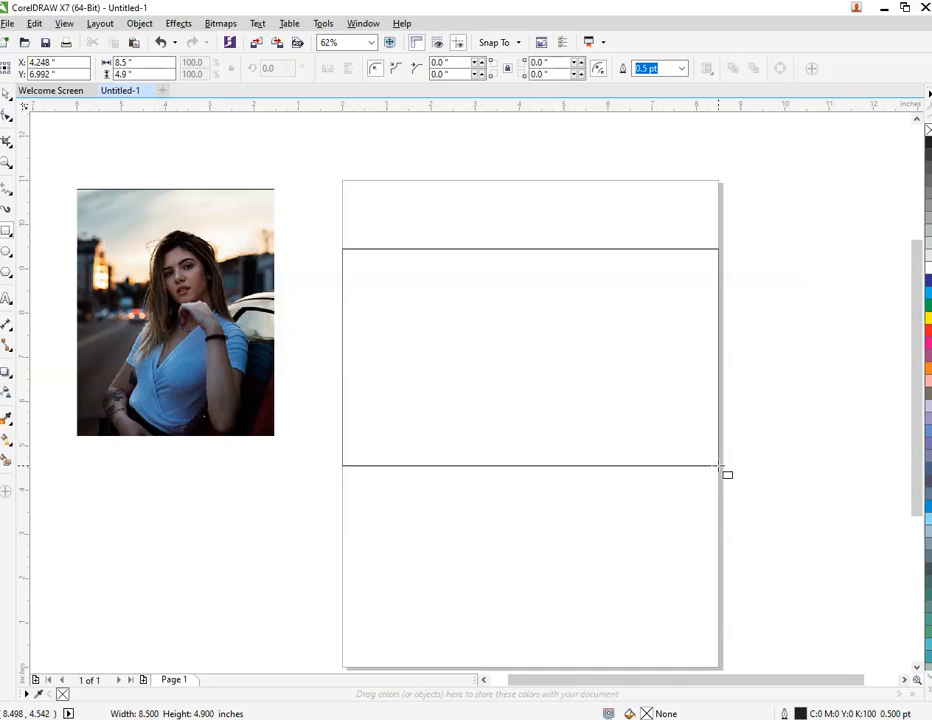
Step: Switch the page orientation to landscape with nothing selected
{"action": "left_click", "coordinate": [566, 521]}
{"action": "left_click", "coordinate": [572, 440]}
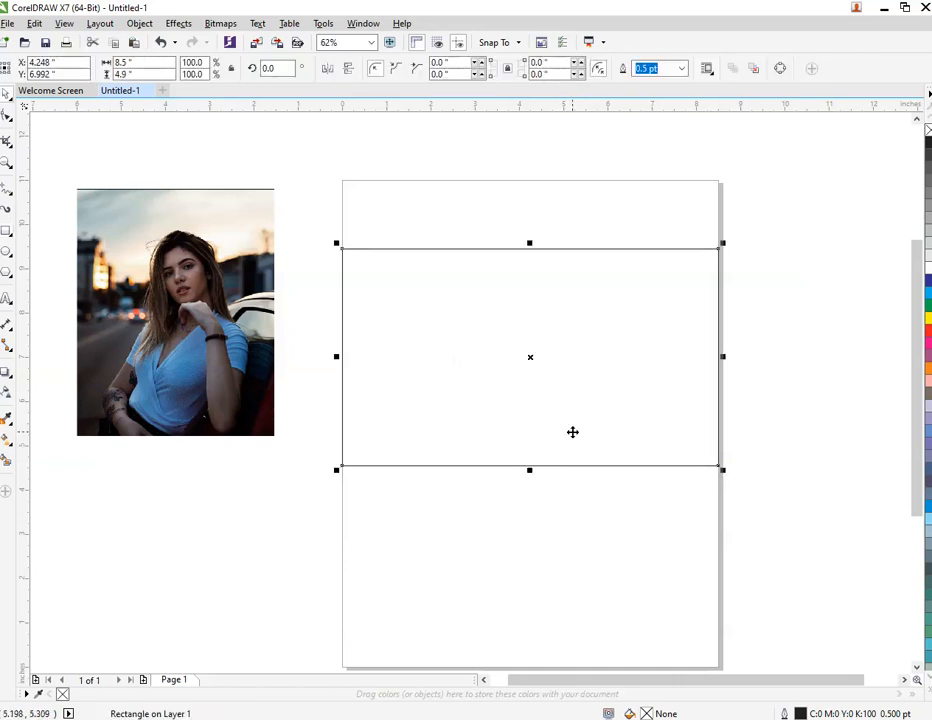
{"action": "left_click", "coordinate": [559, 561]}
{"action": "left_click", "coordinate": [238, 69]}
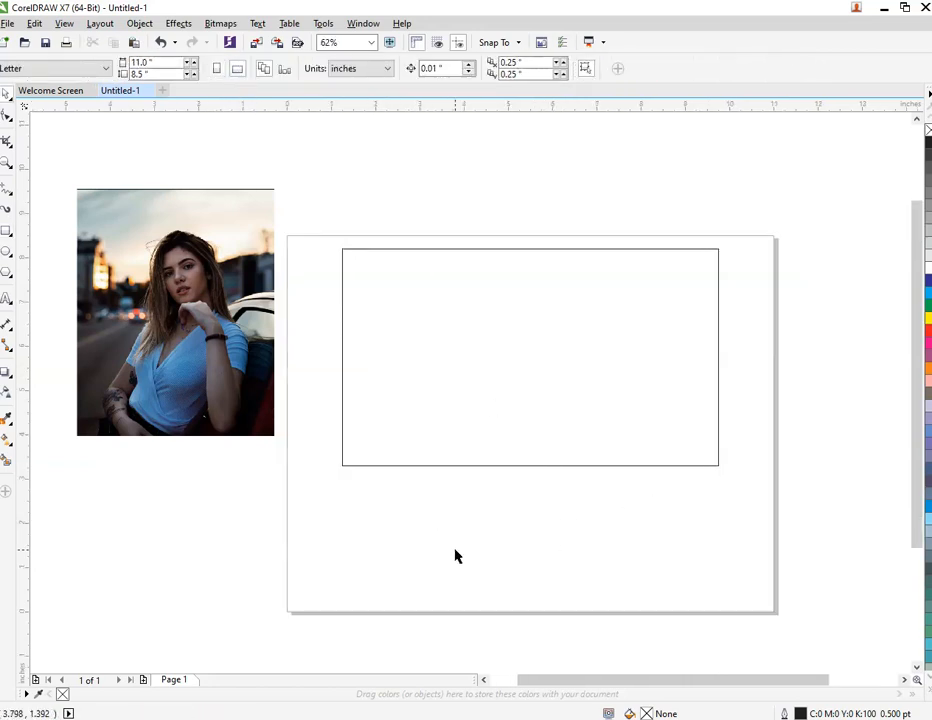
Step: Move the rectangle slightly down so it sits near the middle of the landscape page, and fill it with red
{"action": "left_click", "coordinate": [491, 412]}
{"action": "left_click_drag", "start_coordinate": [715, 290], "coordinate": [717, 324]}
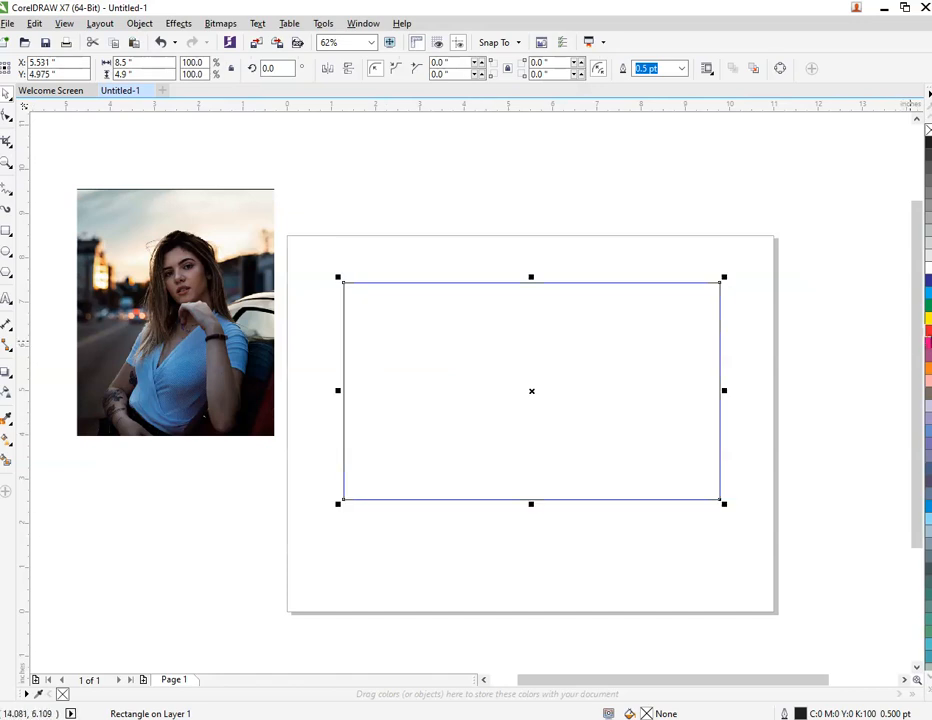
{"action": "left_click", "coordinate": [927, 330]}
{"action": "left_click", "coordinate": [708, 183]}
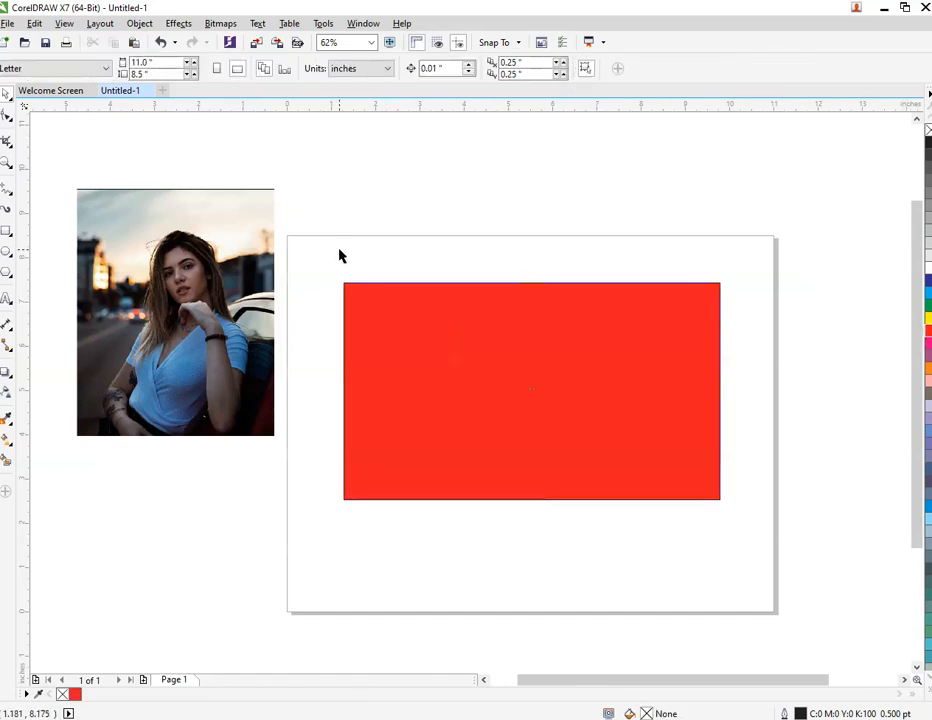
Step: Import the ink splash PNG from the Desktop and place it at original size below the photo
{"action": "right_click", "coordinate": [368, 222]}
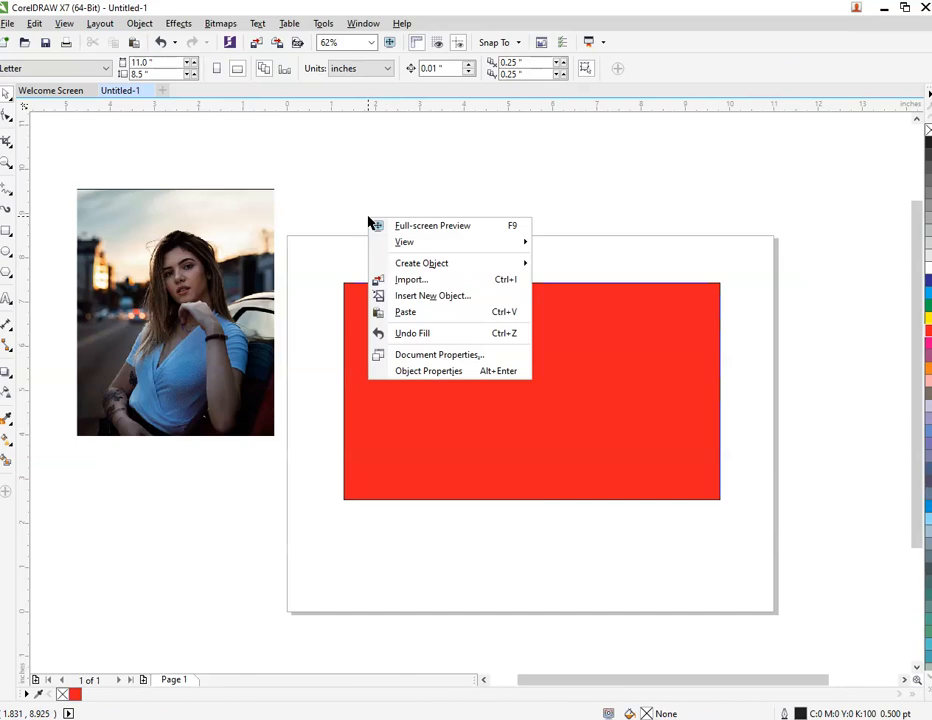
{"action": "left_click", "coordinate": [412, 281]}
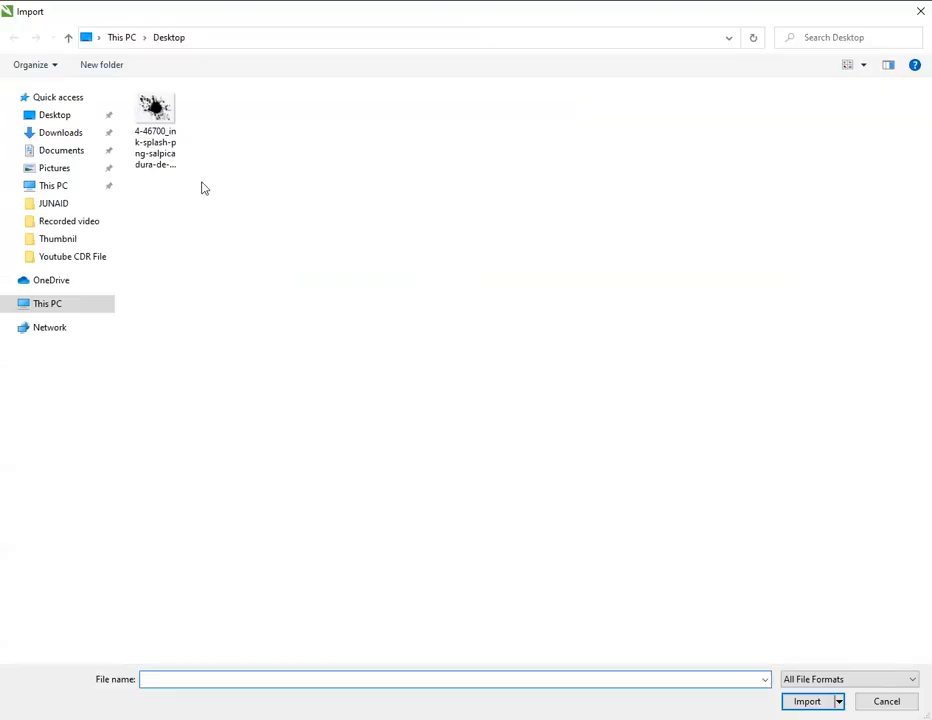
{"action": "left_click", "coordinate": [155, 108]}
{"action": "left_click", "coordinate": [808, 701]}
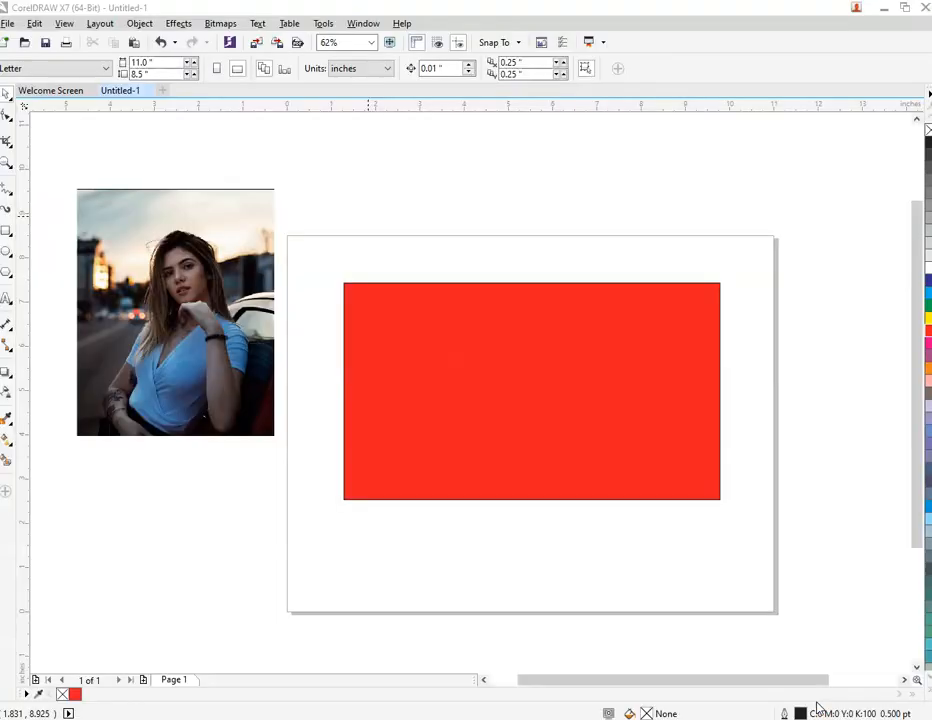
{"action": "left_click", "coordinate": [90, 476]}
Step: Move the ink splash bitmap onto the left half of the red rectangle and scale it down to about 3.9 by 3.1 inches
{"action": "scroll", "coordinate": [430, 357], "scroll_direction": "down", "scroll_amount": 4}
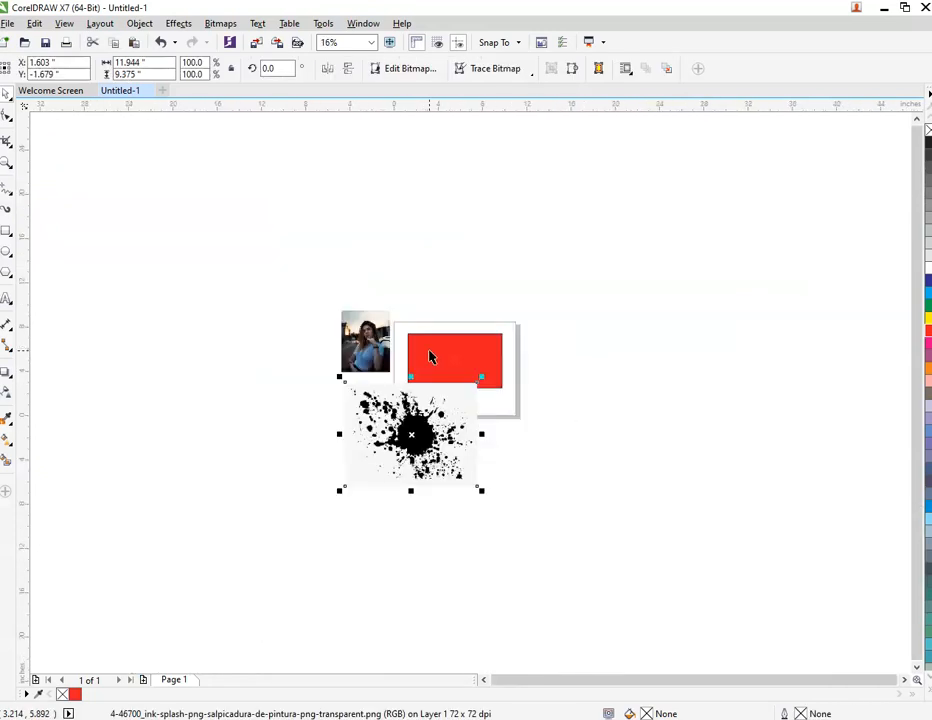
{"action": "scroll", "coordinate": [410, 400], "scroll_direction": "up", "scroll_amount": 2}
{"action": "mouse_move", "coordinate": [553, 357]}
{"action": "left_mouse_down"}
{"action": "mouse_move", "coordinate": [486, 405]}
{"action": "mouse_move", "coordinate": [557, 272]}
{"action": "mouse_move", "coordinate": [530, 283]}
{"action": "left_mouse_up"}
{"action": "scroll", "coordinate": [531, 288], "scroll_direction": "up", "scroll_amount": 2}
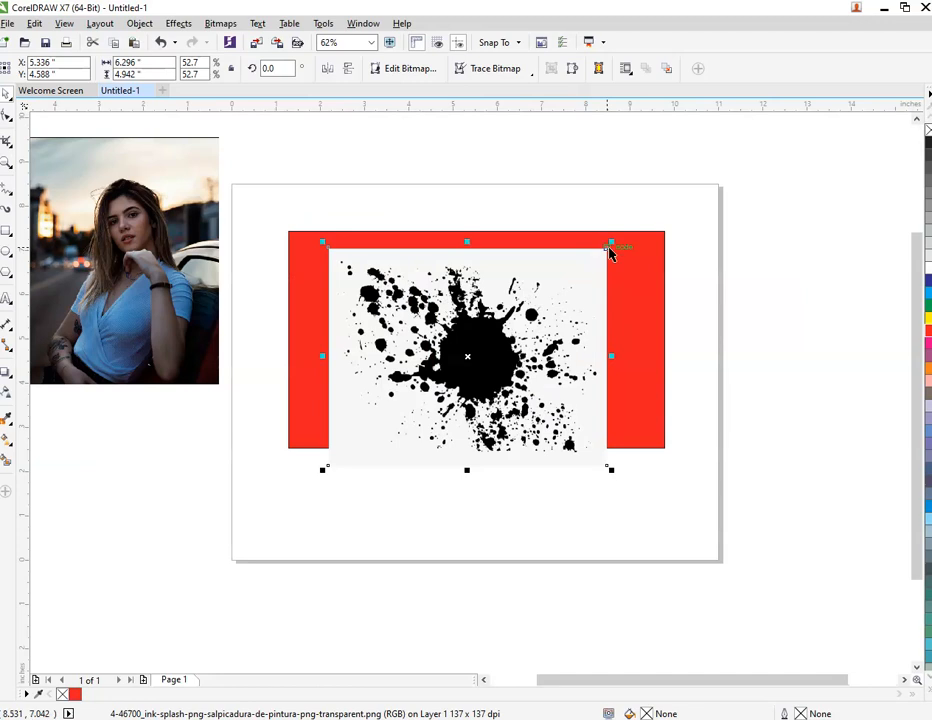
{"action": "scroll", "coordinate": [610, 245], "scroll_direction": "up", "scroll_amount": 2}
{"action": "left_click", "coordinate": [610, 239]}
{"action": "left_click", "coordinate": [537, 297]}
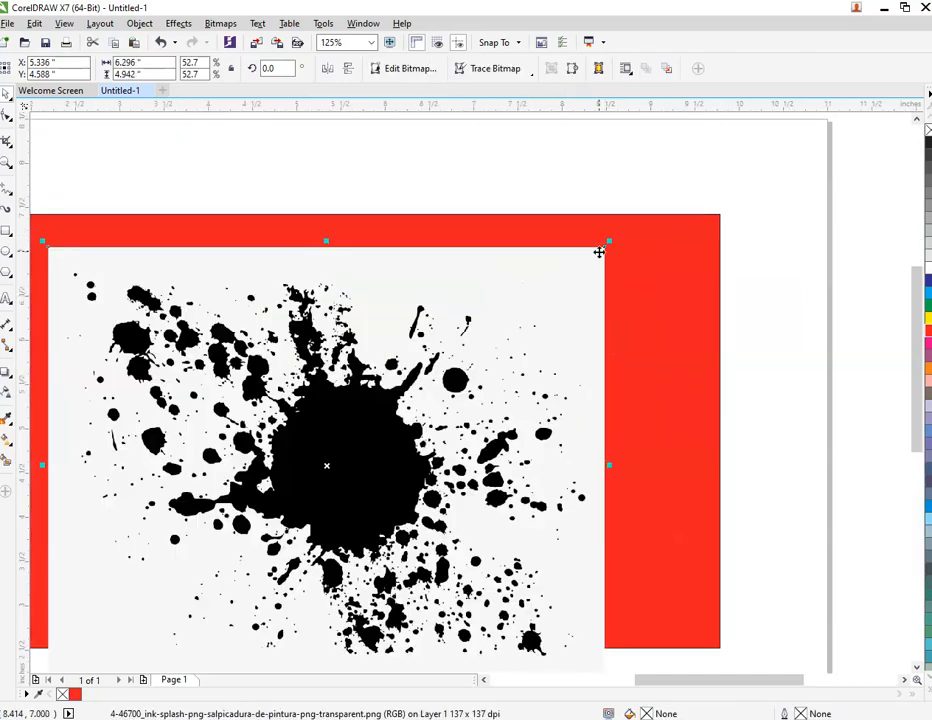
{"action": "left_click_drag", "start_coordinate": [608, 243], "coordinate": [589, 297]}
{"action": "scroll", "coordinate": [589, 297], "scroll_direction": "down", "scroll_amount": 2}
{"action": "left_click_drag", "start_coordinate": [419, 316], "coordinate": [353, 304]}
{"action": "scroll", "coordinate": [353, 304], "scroll_direction": "up", "scroll_amount": 2}
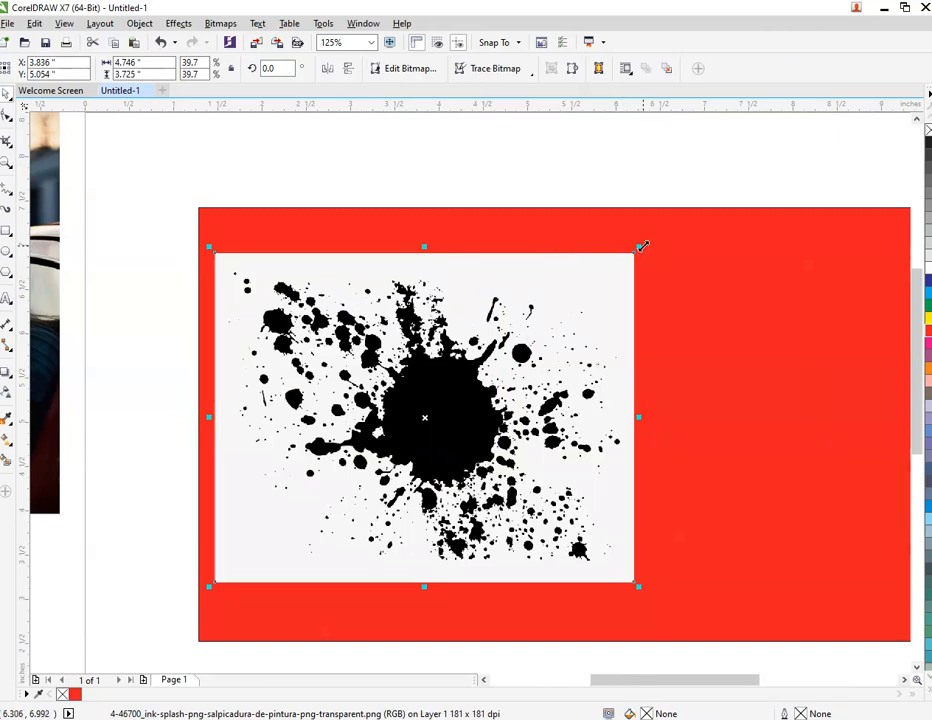
{"action": "left_click_drag", "start_coordinate": [640, 248], "coordinate": [620, 272]}
Step: Convert the splash bitmap to vectors with a Line Art outline trace, raising the detail close to its maximum
{"action": "left_click", "coordinate": [495, 68]}
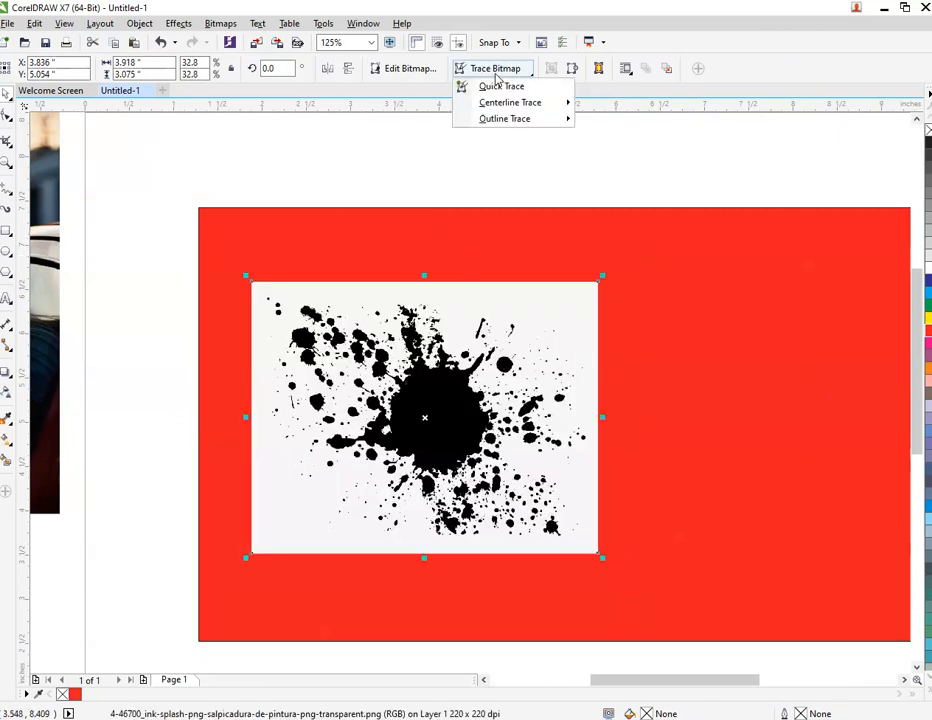
{"action": "mouse_move", "coordinate": [561, 112]}
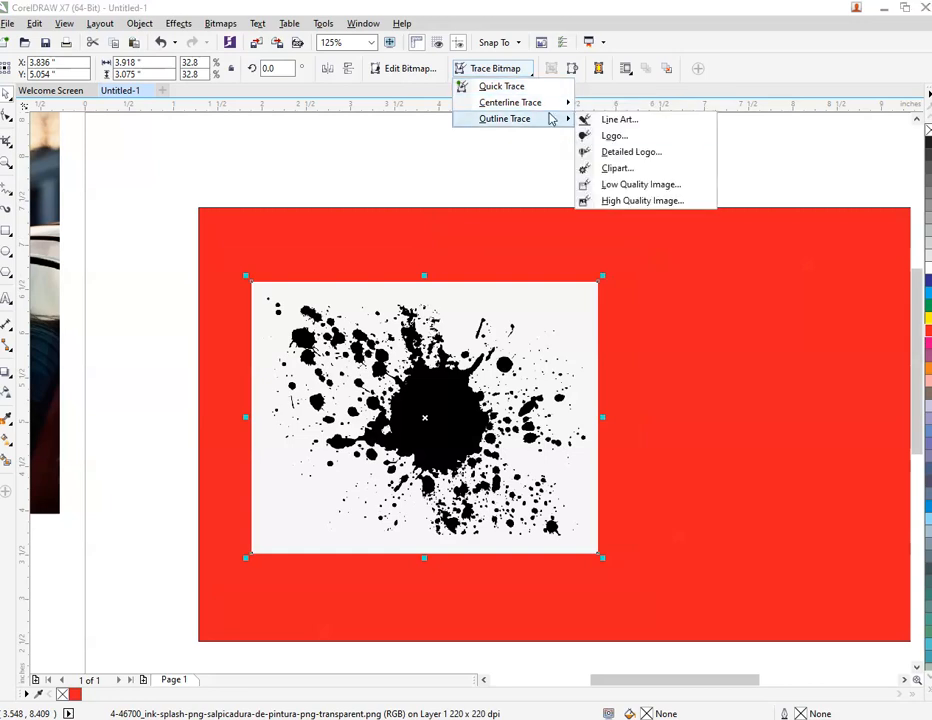
{"action": "left_click", "coordinate": [660, 119]}
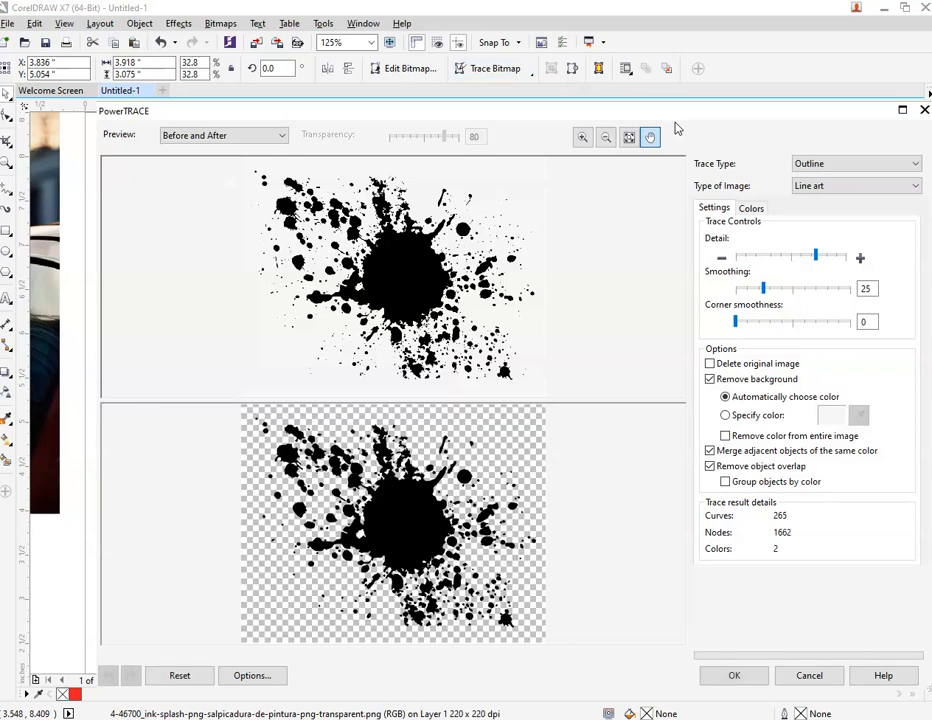
{"action": "left_click", "coordinate": [846, 258]}
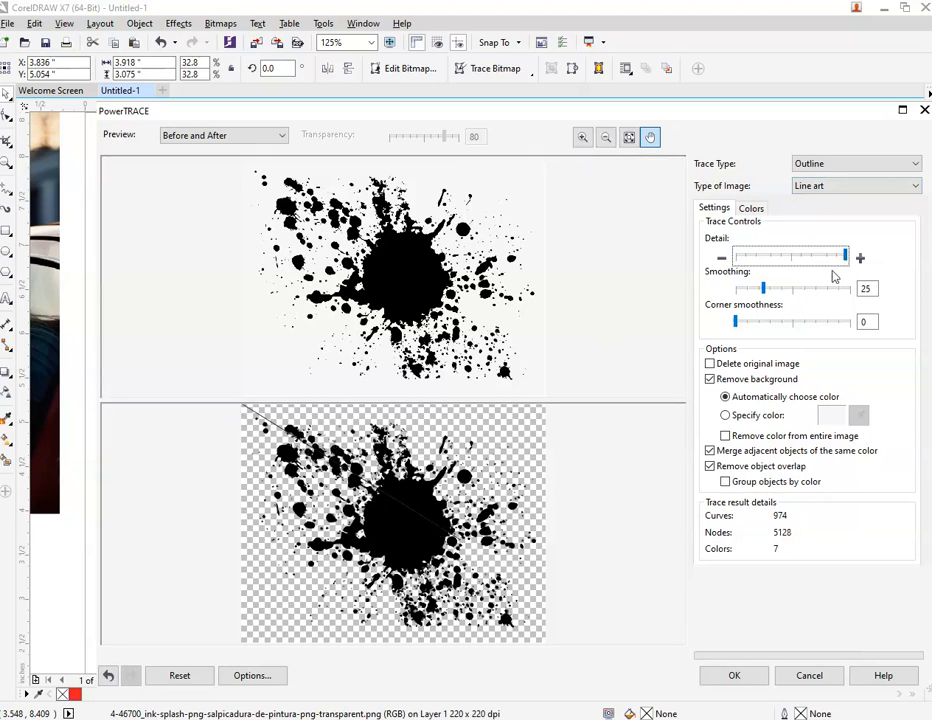
{"action": "left_click_drag", "start_coordinate": [841, 263], "coordinate": [831, 263]}
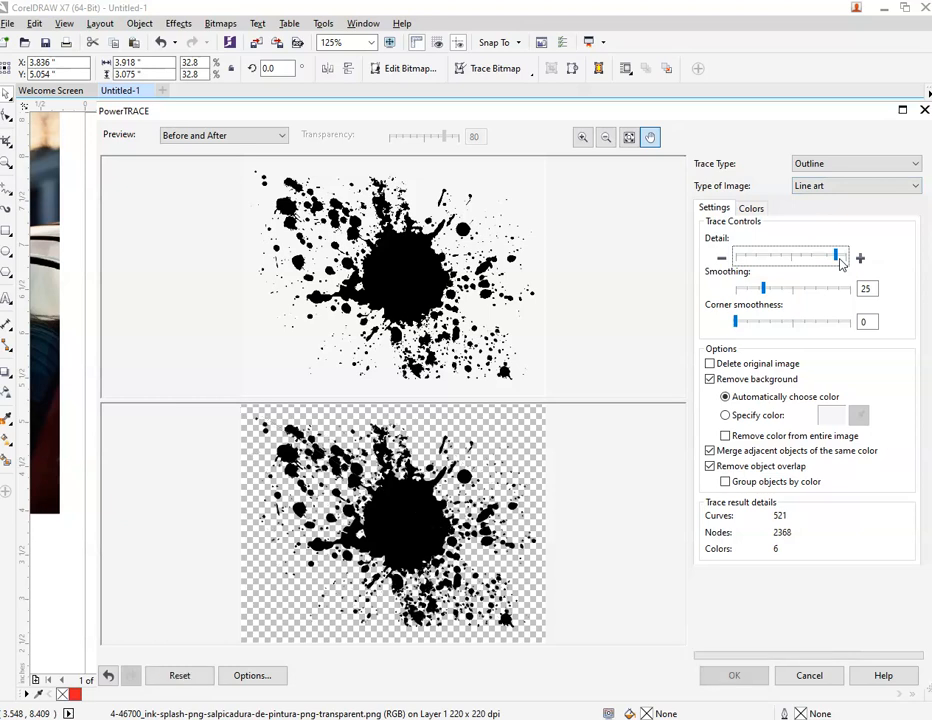
{"action": "left_click", "coordinate": [734, 675]}
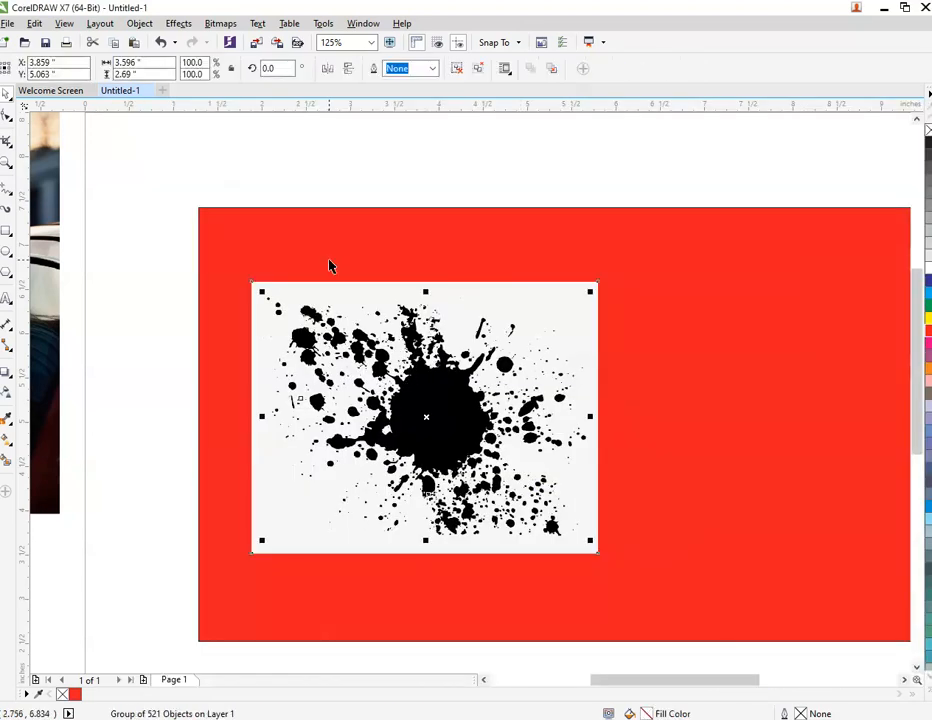
Step: Move the traced splash to the right of the original bitmap and compare the two
{"action": "scroll", "coordinate": [372, 352], "scroll_direction": "down", "scroll_amount": 2}
{"action": "mouse_move", "coordinate": [372, 352]}
{"action": "left_mouse_down"}
{"action": "mouse_move", "coordinate": [560, 352]}
{"action": "mouse_move", "coordinate": [547, 352]}
{"action": "left_mouse_up"}
{"action": "scroll", "coordinate": [502, 312], "scroll_direction": "up", "scroll_amount": 2}
{"action": "left_click", "coordinate": [313, 304]}
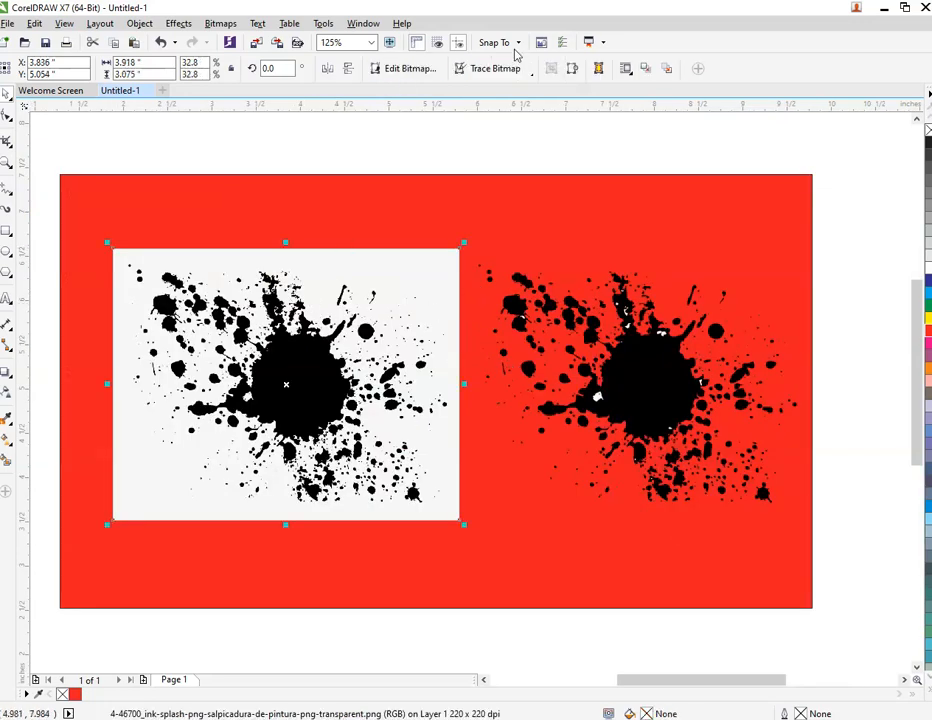
{"action": "left_click", "coordinate": [662, 404]}
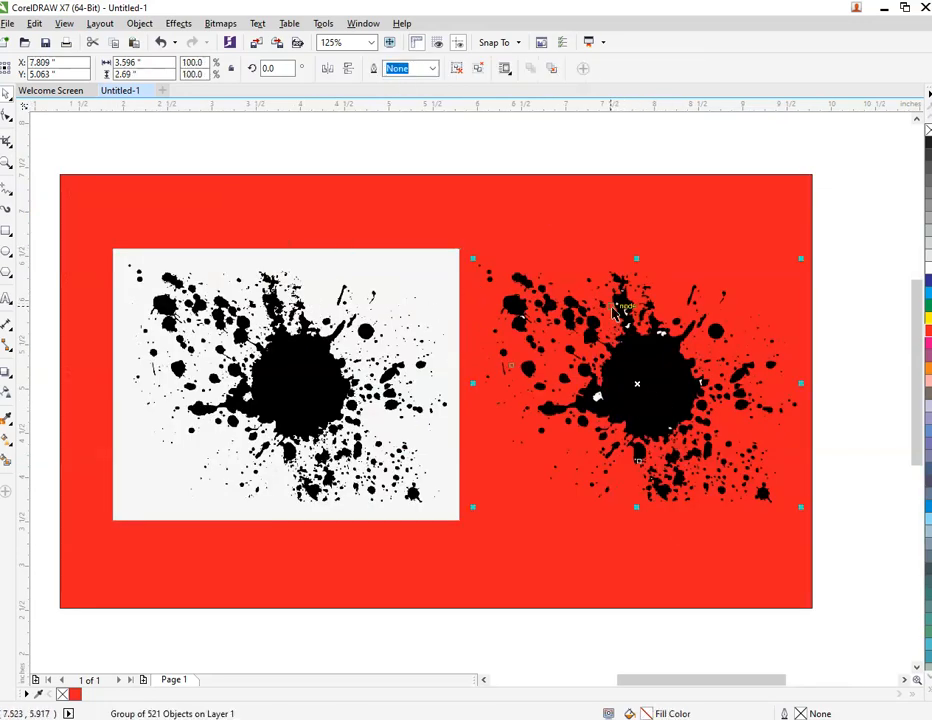
{"action": "scroll", "coordinate": [614, 312], "scroll_direction": "up", "scroll_amount": 2}
{"action": "scroll", "coordinate": [525, 247], "scroll_direction": "down", "scroll_amount": 3}
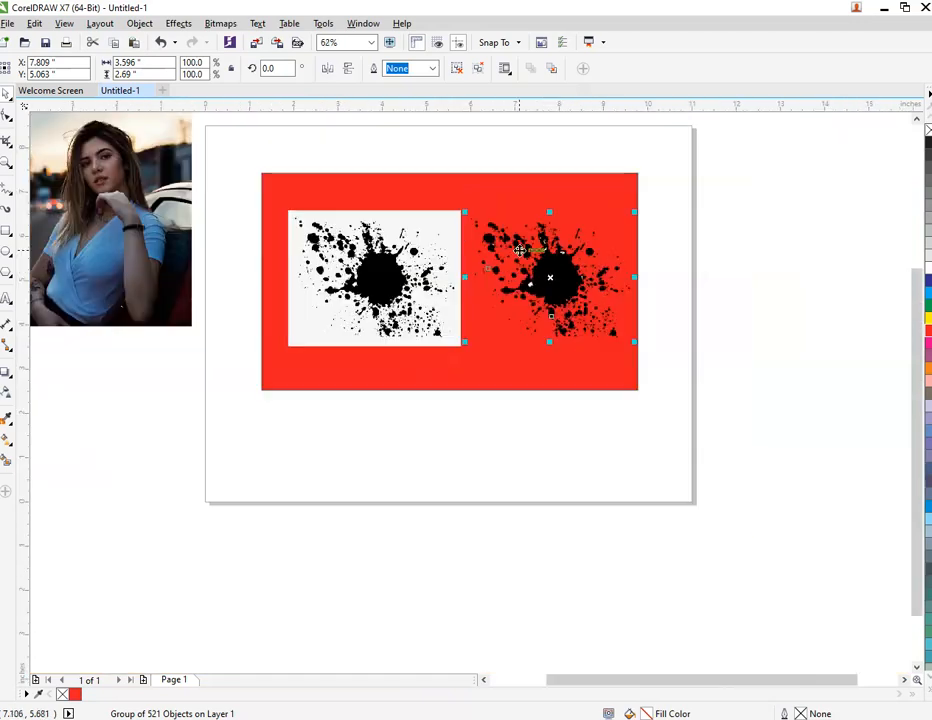
{"action": "left_click", "coordinate": [724, 231]}
Step: Delete the original splash bitmap and move the traced splash to the left half of the red rectangle
{"action": "scroll", "coordinate": [490, 297], "scroll_direction": "up", "scroll_amount": 2}
{"action": "left_click", "coordinate": [352, 286]}
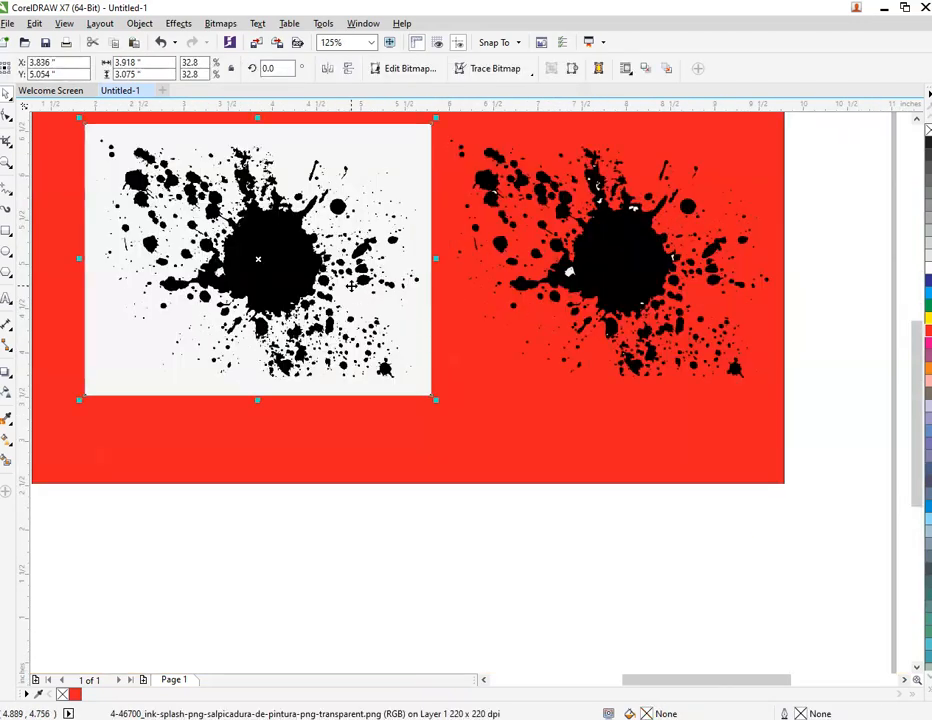
{"action": "right_click", "coordinate": [352, 286]}
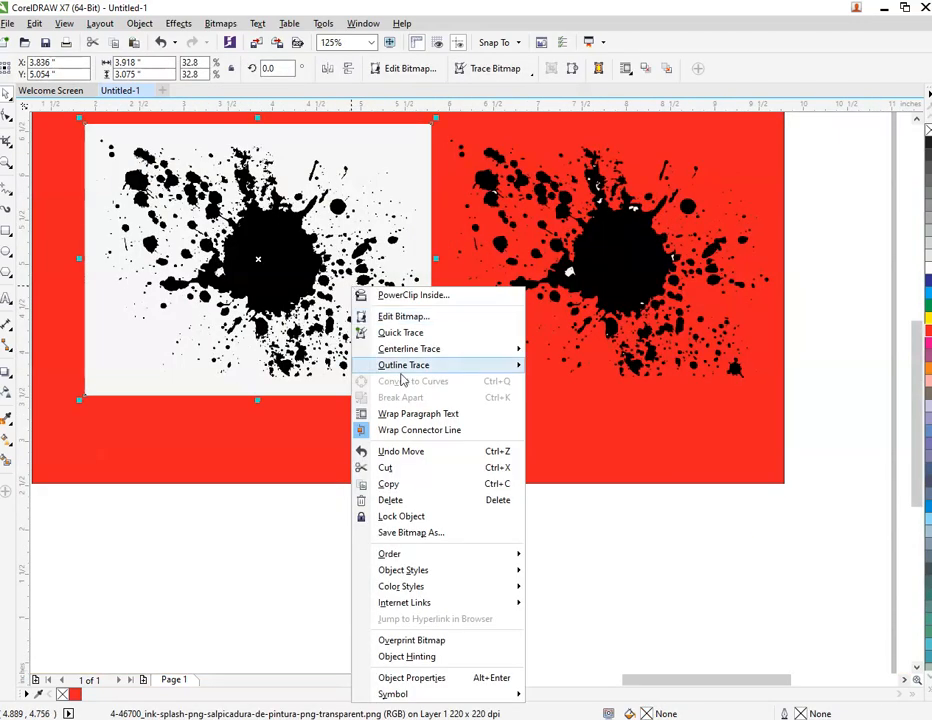
{"action": "left_click", "coordinate": [416, 499]}
{"action": "left_click_drag", "start_coordinate": [607, 313], "coordinate": [294, 313]}
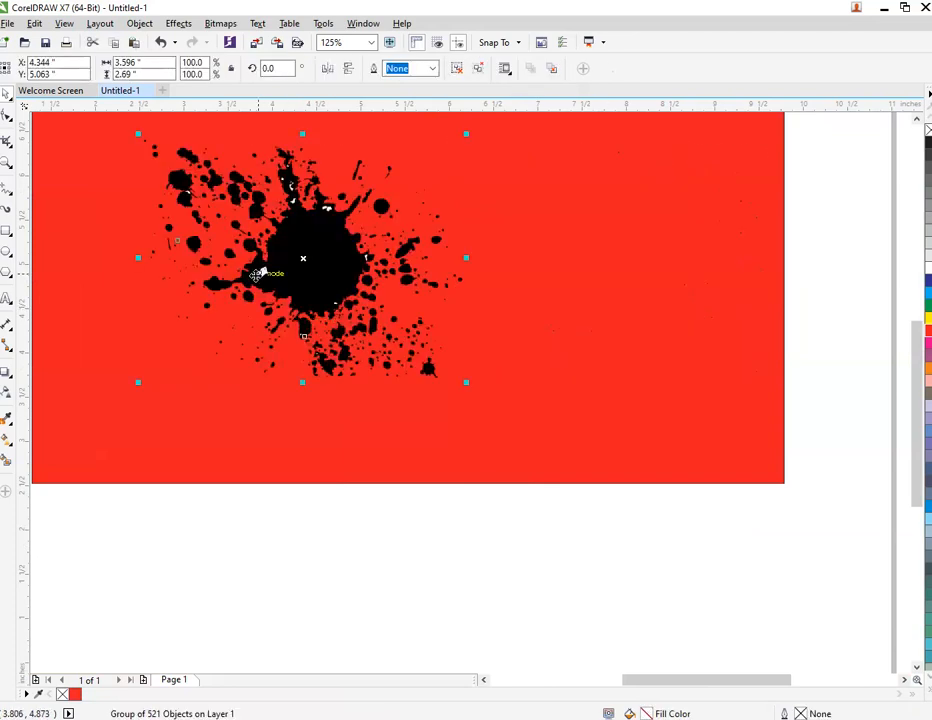
Step: Ungroup the traced splash into separate objects and clear the selection
{"action": "right_click", "coordinate": [319, 229]}
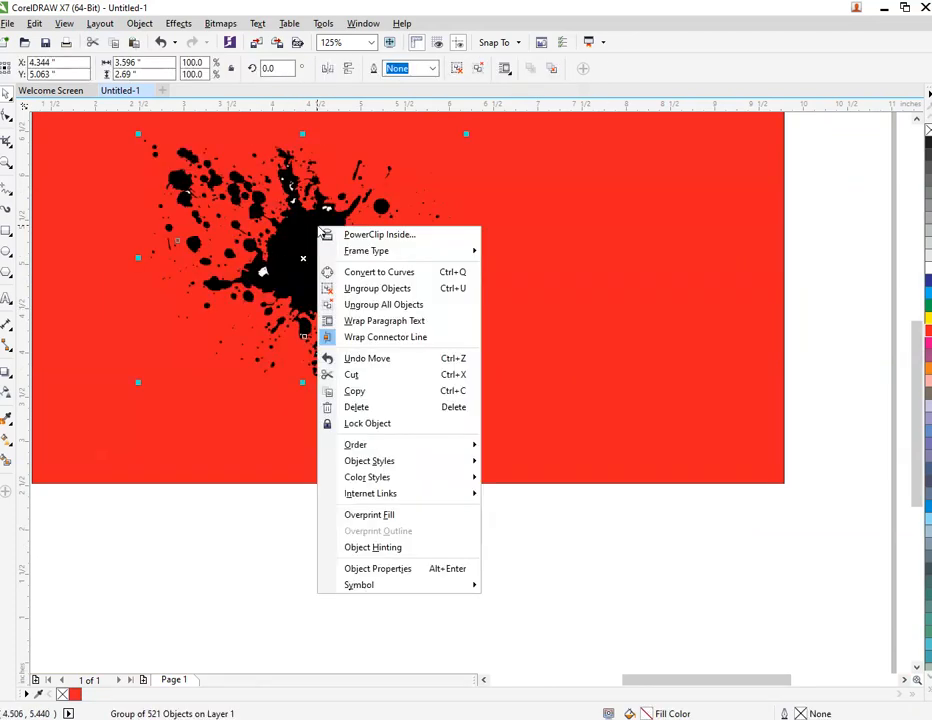
{"action": "left_click", "coordinate": [360, 288]}
{"action": "left_click", "coordinate": [339, 524]}
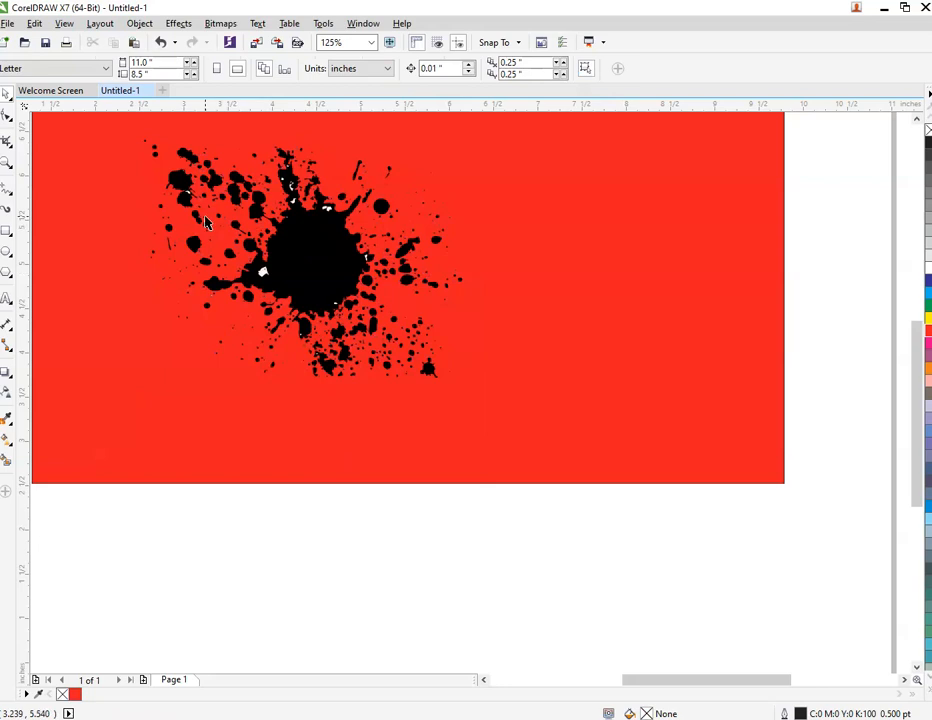
Step: Delete the largest white patch at the left edge of the splash's central blob
{"action": "scroll", "coordinate": [329, 358], "scroll_direction": "up", "scroll_amount": 5}
{"action": "right_click", "coordinate": [308, 314]}
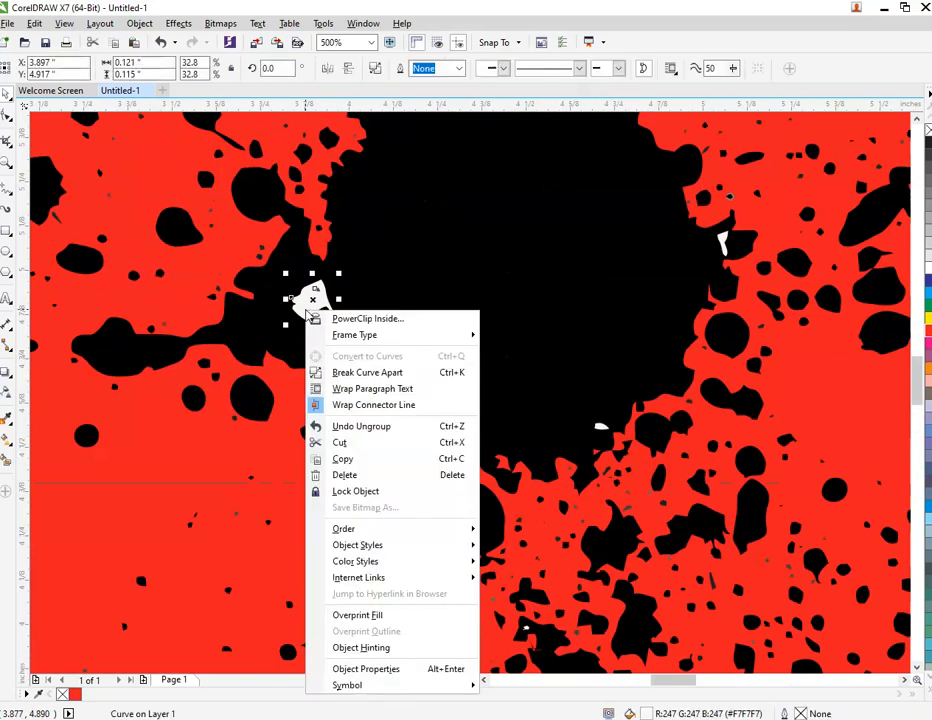
{"action": "scroll", "coordinate": [307, 250], "scroll_direction": "up", "scroll_amount": 2}
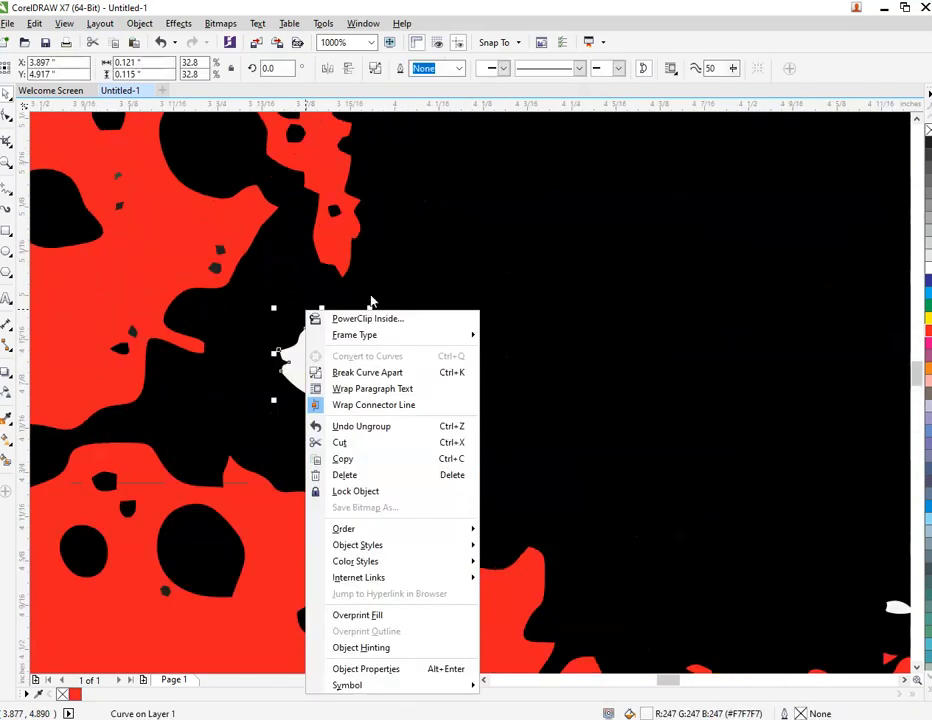
{"action": "scroll", "coordinate": [389, 291], "scroll_direction": "down", "scroll_amount": 2}
{"action": "left_click", "coordinate": [364, 476]}
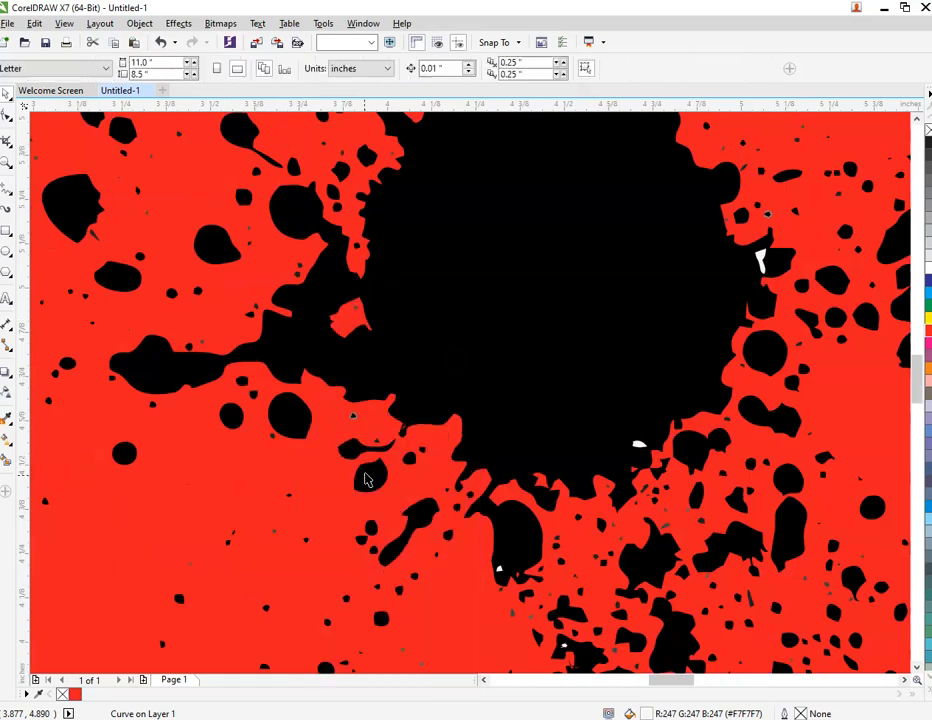
Step: Delete the small white sliver near the lower-right edge of the central blob
{"action": "scroll", "coordinate": [358, 453], "scroll_direction": "down", "scroll_amount": 5}
{"action": "scroll", "coordinate": [425, 455], "scroll_direction": "up", "scroll_amount": 6}
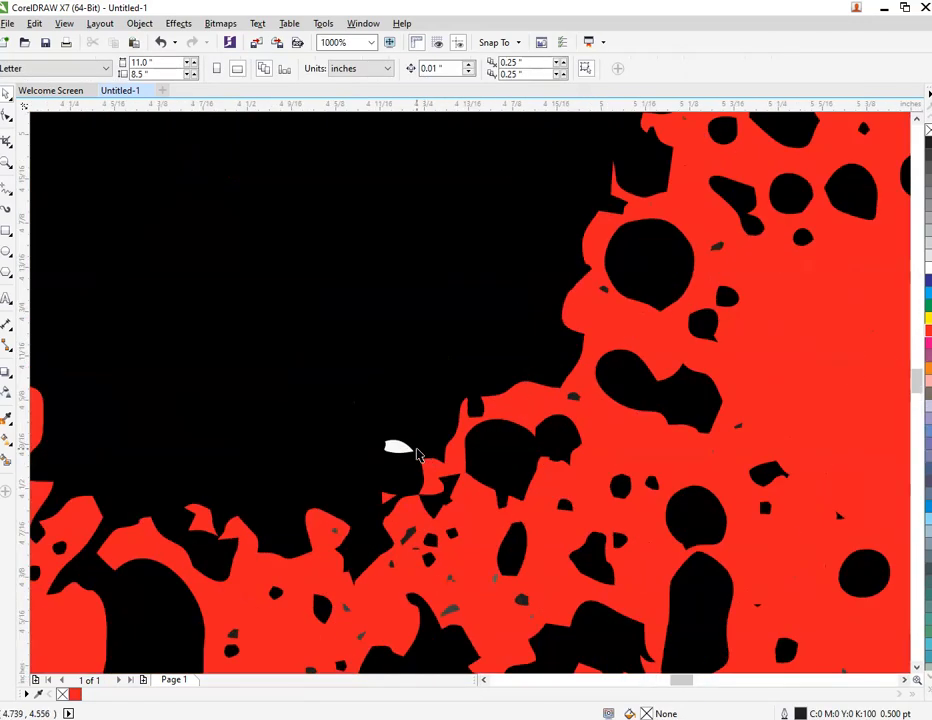
{"action": "right_click", "coordinate": [405, 451]}
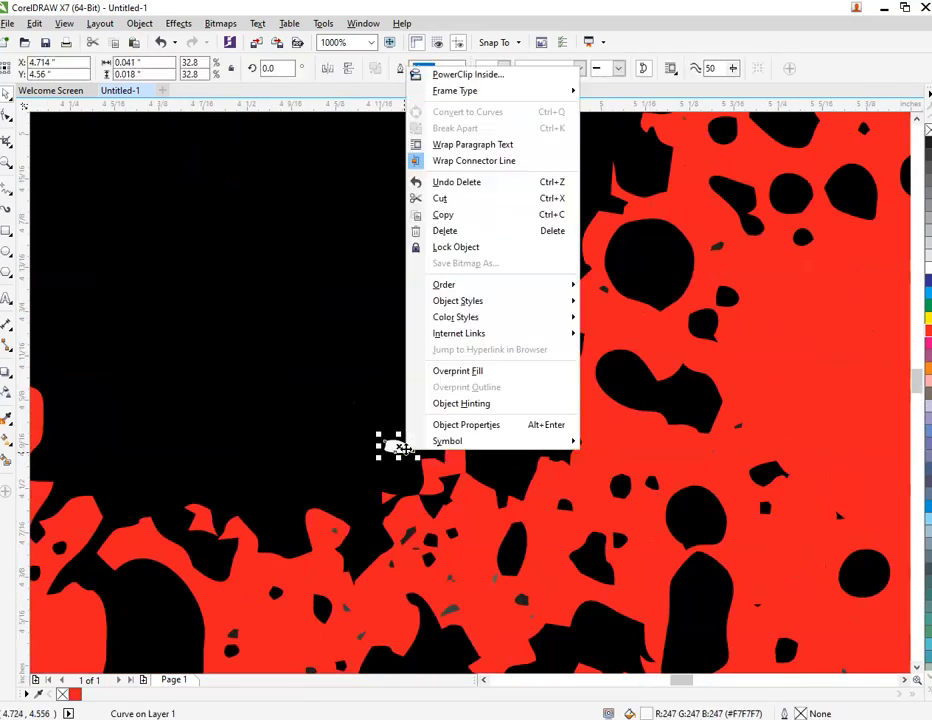
{"action": "left_click", "coordinate": [535, 246]}
Step: Delete the tiny white patch inside the drip below the central blob
{"action": "scroll", "coordinate": [539, 242], "scroll_direction": "down", "scroll_amount": 4}
{"action": "scroll", "coordinate": [440, 350], "scroll_direction": "up", "scroll_amount": 6}
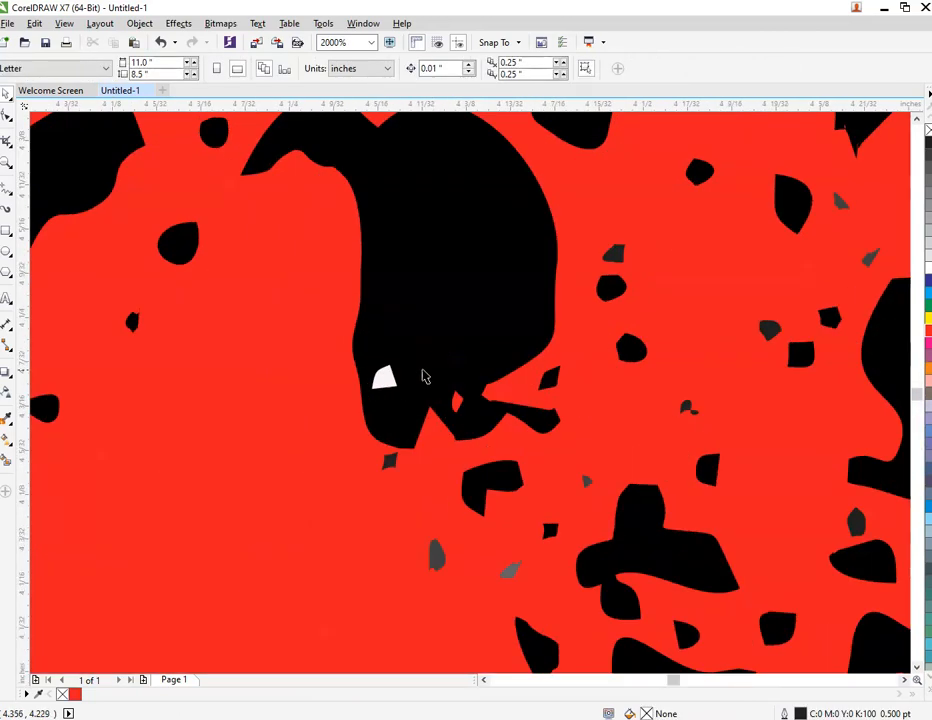
{"action": "right_click", "coordinate": [385, 381]}
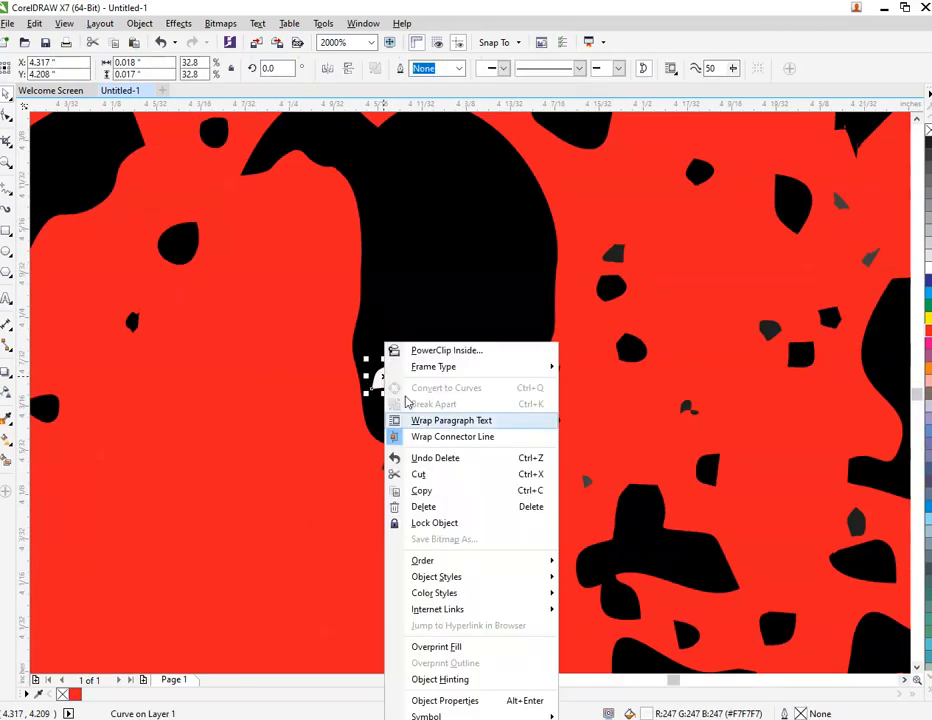
{"action": "left_click", "coordinate": [416, 491]}
{"action": "key", "text": "Delete"}
Step: Display the RGB palette and fill the four dark grey specks just below the drip under the central blob with black
{"action": "left_click", "coordinate": [435, 558]}
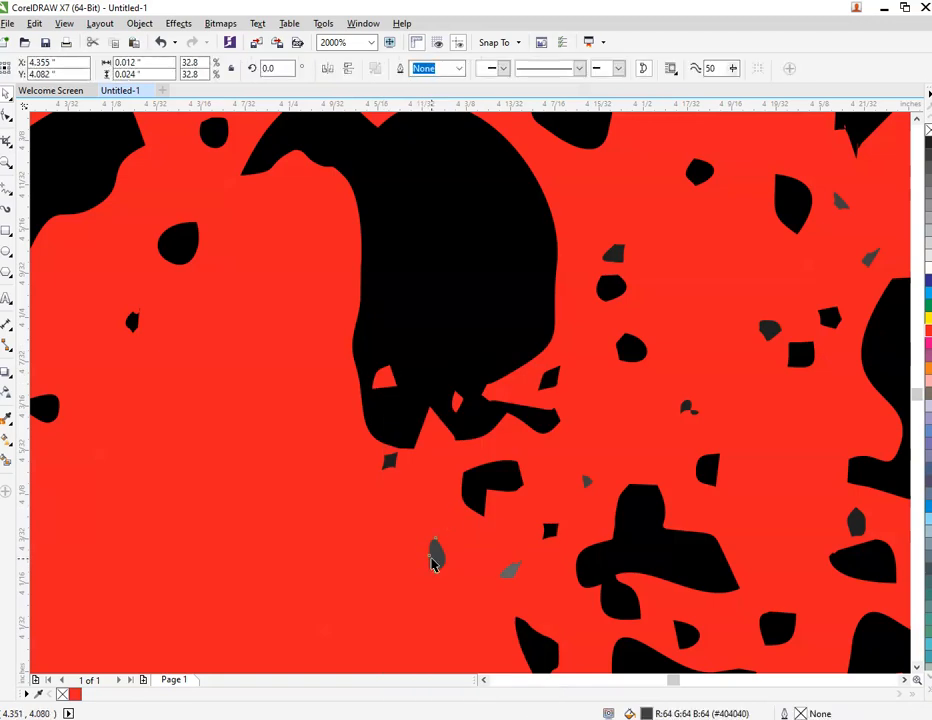
{"action": "left_click", "coordinate": [393, 469], "text": "shift"}
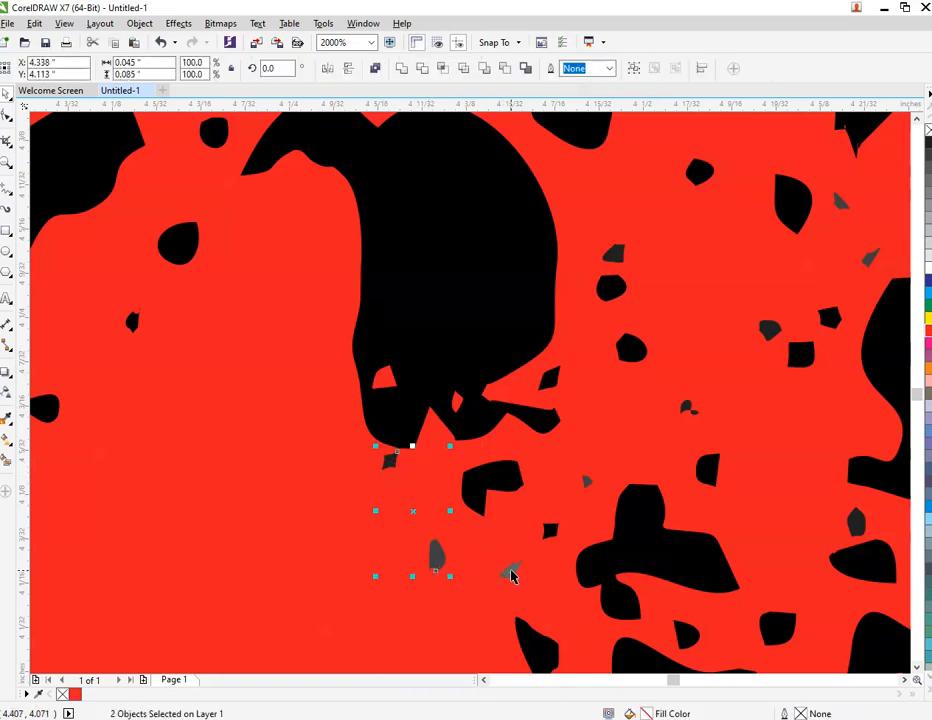
{"action": "left_click", "coordinate": [511, 573], "text": "shift"}
{"action": "left_click", "coordinate": [586, 483], "text": "shift"}
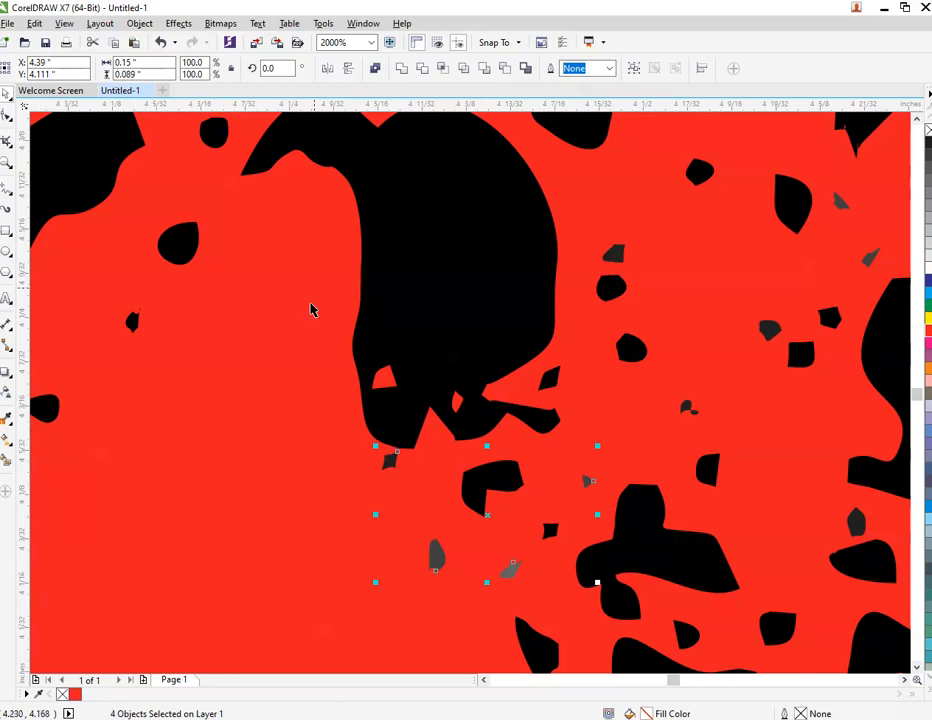
{"action": "left_click", "coordinate": [360, 25]}
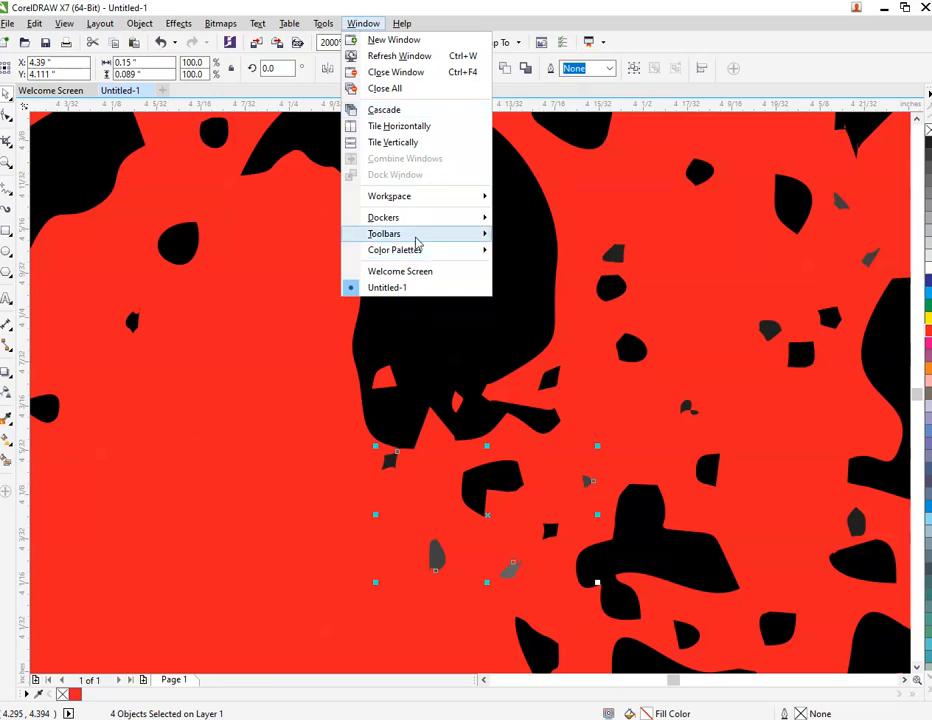
{"action": "mouse_move", "coordinate": [417, 252]}
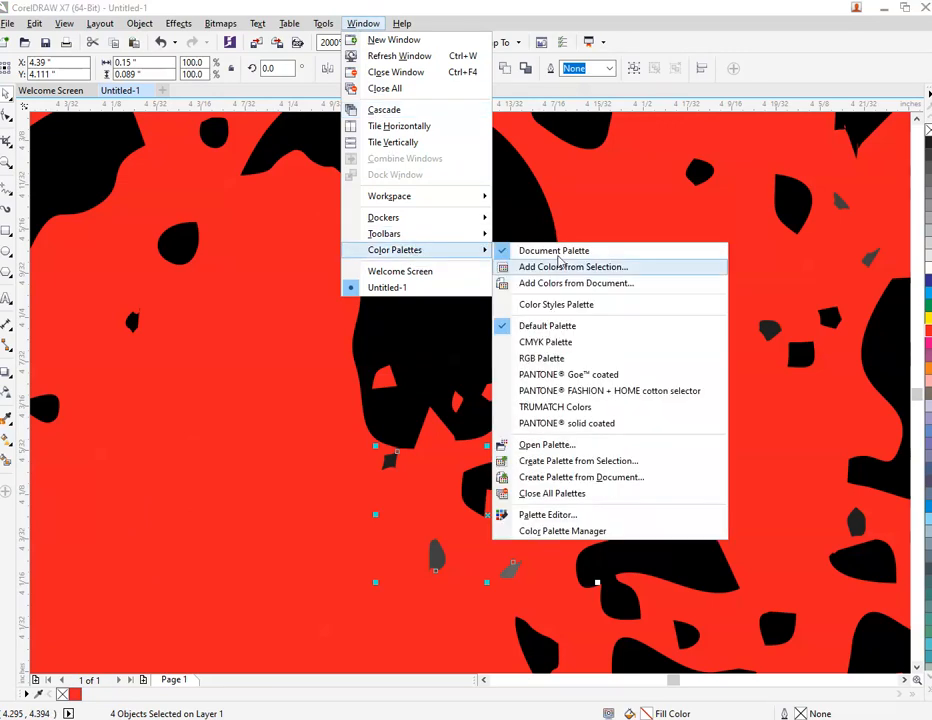
{"action": "left_click", "coordinate": [551, 356]}
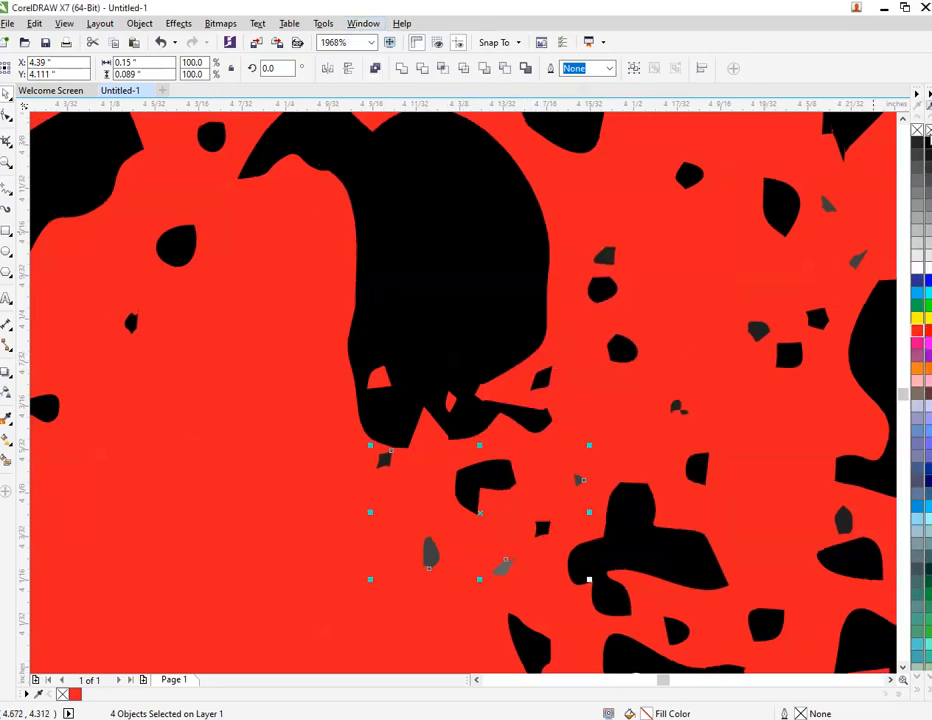
{"action": "left_click", "coordinate": [917, 141]}
Step: Dock the RGB palette horizontally above the document palette and display it in 2 rows
{"action": "left_click_drag", "start_coordinate": [922, 126], "coordinate": [28, 700]}
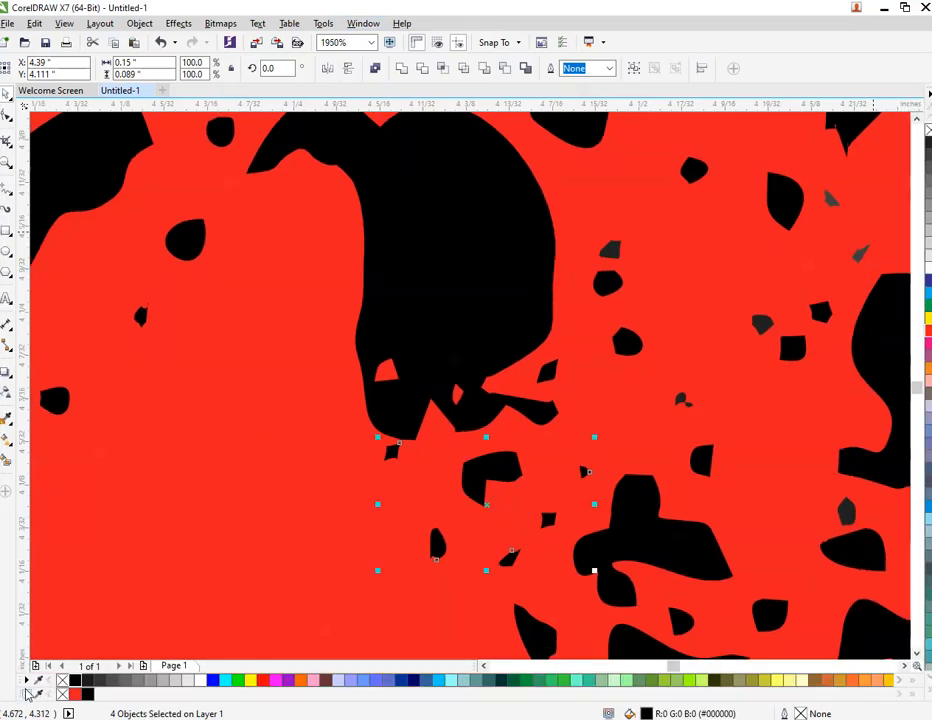
{"action": "left_click", "coordinate": [27, 681]}
{"action": "left_click", "coordinate": [27, 681]}
{"action": "left_click", "coordinate": [27, 681]}
{"action": "left_click", "coordinate": [27, 681]}
{"action": "left_click", "coordinate": [20, 680]}
{"action": "mouse_move", "coordinate": [100, 645]}
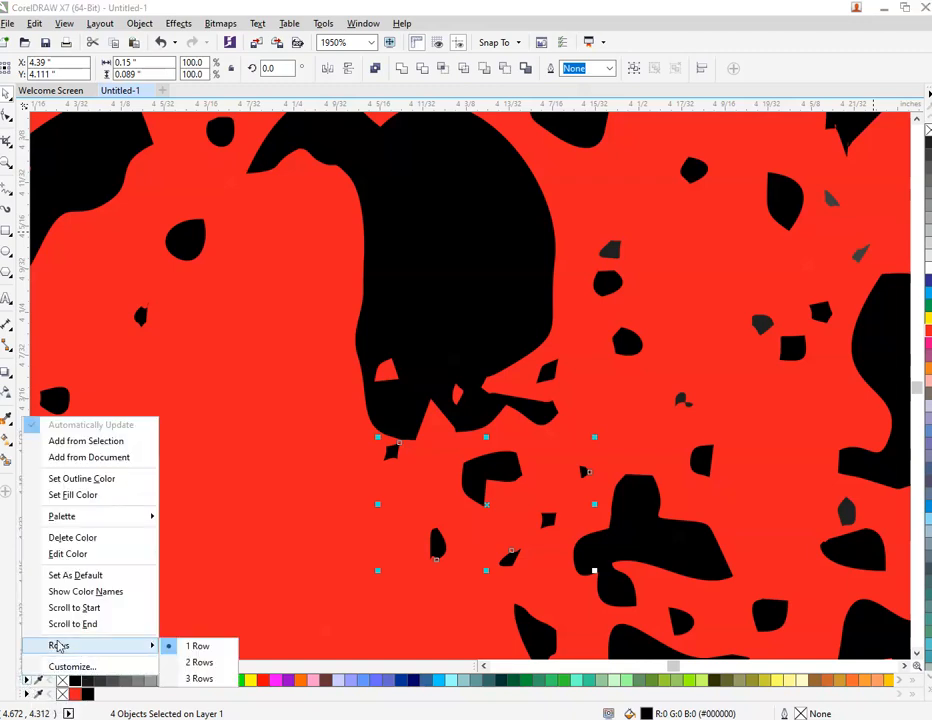
{"action": "left_click", "coordinate": [195, 662]}
Step: Delete the white patch at the right edge of the splash's central blob
{"action": "scroll", "coordinate": [365, 502], "scroll_direction": "down", "scroll_amount": 5}
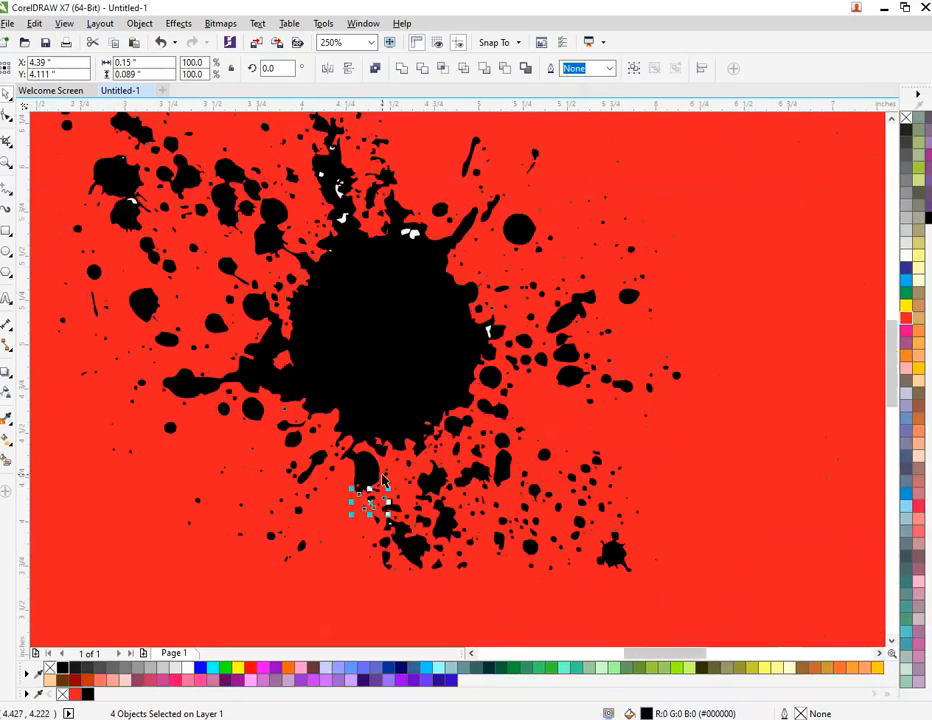
{"action": "scroll", "coordinate": [487, 330], "scroll_direction": "up", "scroll_amount": 5}
{"action": "right_click", "coordinate": [490, 322]}
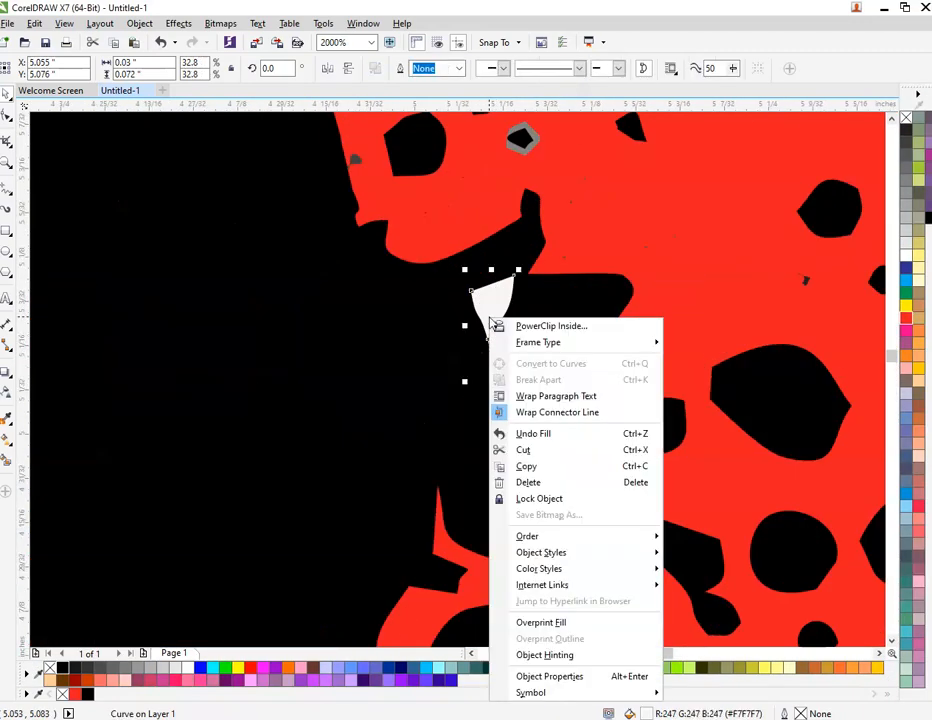
{"action": "left_click", "coordinate": [528, 484]}
Step: Delete the two adjacent white patches at the upper edge of the central blob
{"action": "scroll", "coordinate": [478, 397], "scroll_direction": "down", "scroll_amount": 5}
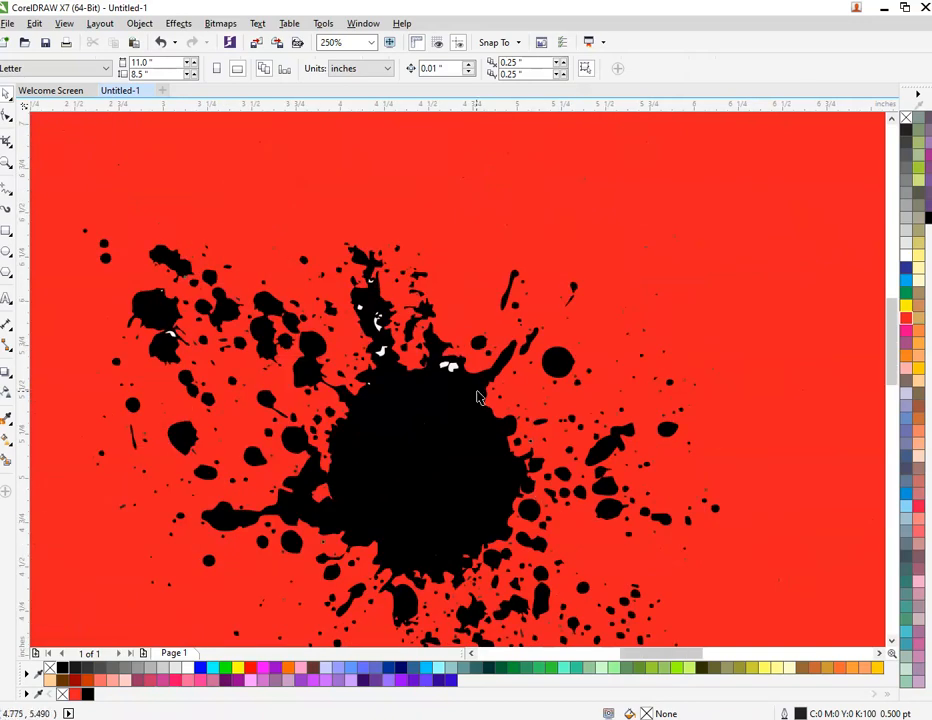
{"action": "scroll", "coordinate": [452, 362], "scroll_direction": "up", "scroll_amount": 5}
{"action": "left_click", "coordinate": [452, 463]}
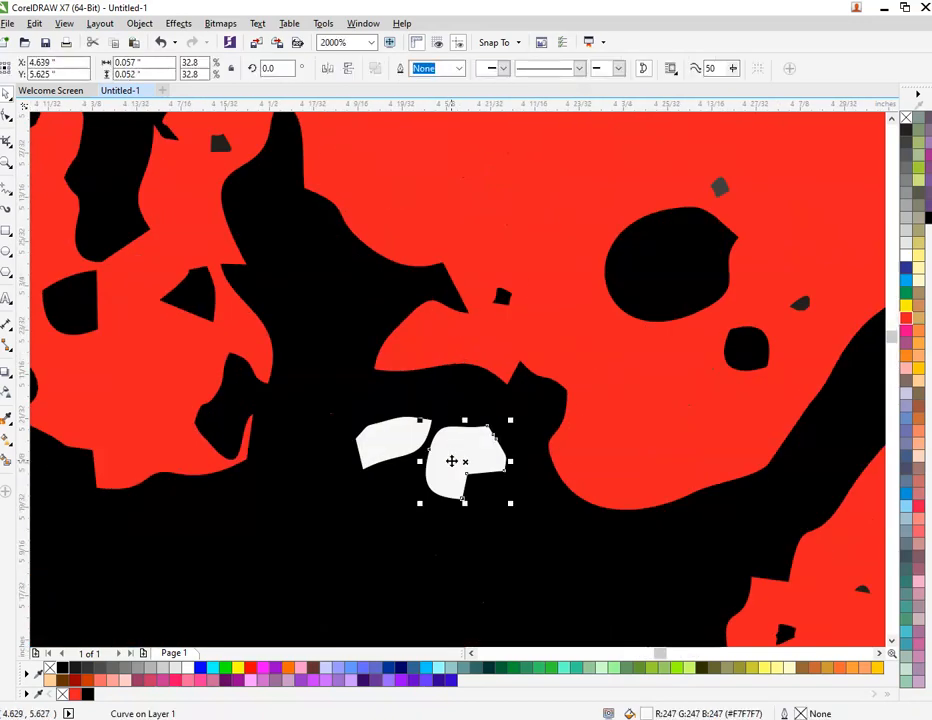
{"action": "left_click", "coordinate": [404, 445], "text": "shift"}
{"action": "right_click", "coordinate": [387, 437]}
{"action": "left_click", "coordinate": [491, 250]}
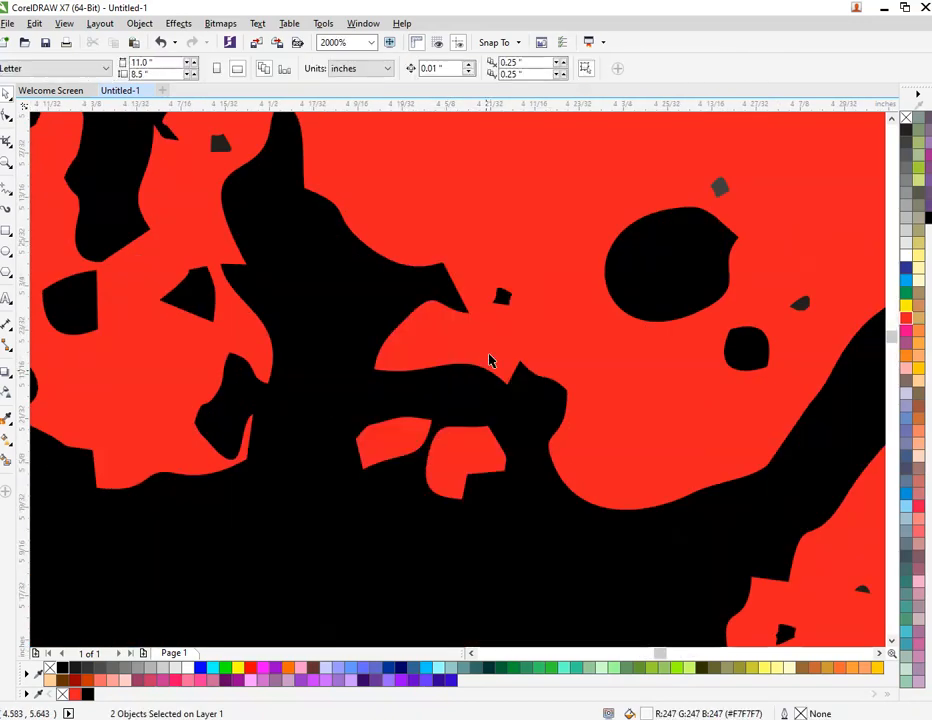
Step: Delete the five white patches inside the ink streak rising from the upper left of the central blob
{"action": "scroll", "coordinate": [490, 360], "scroll_direction": "down", "scroll_amount": 5}
{"action": "scroll", "coordinate": [387, 416], "scroll_direction": "up", "scroll_amount": 5}
{"action": "left_click", "coordinate": [565, 578]}
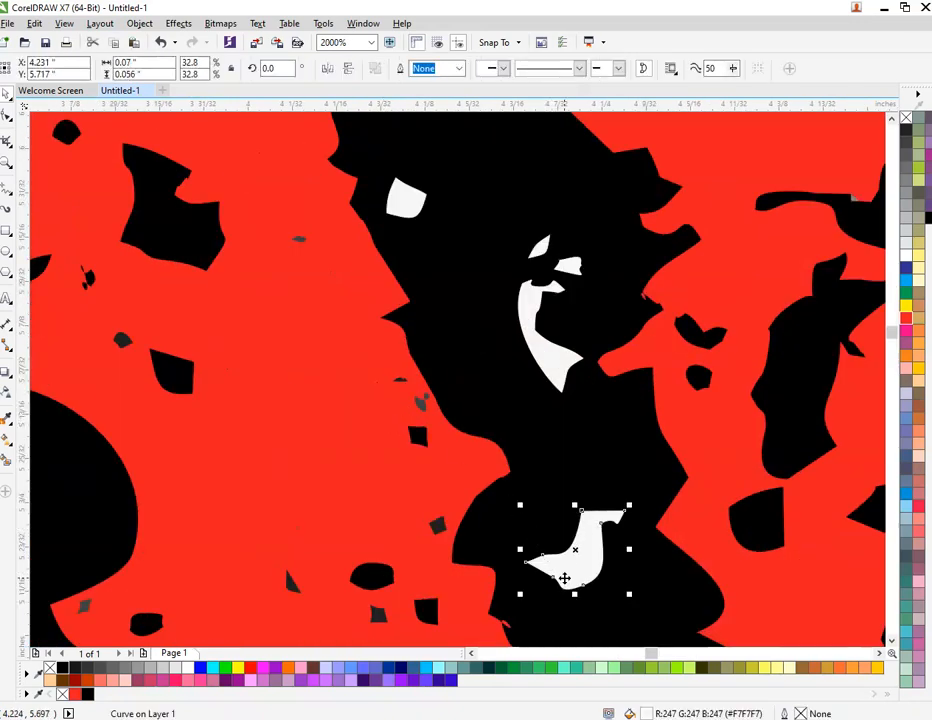
{"action": "left_click", "coordinate": [550, 355], "text": "shift"}
{"action": "left_click", "coordinate": [566, 266], "text": "shift"}
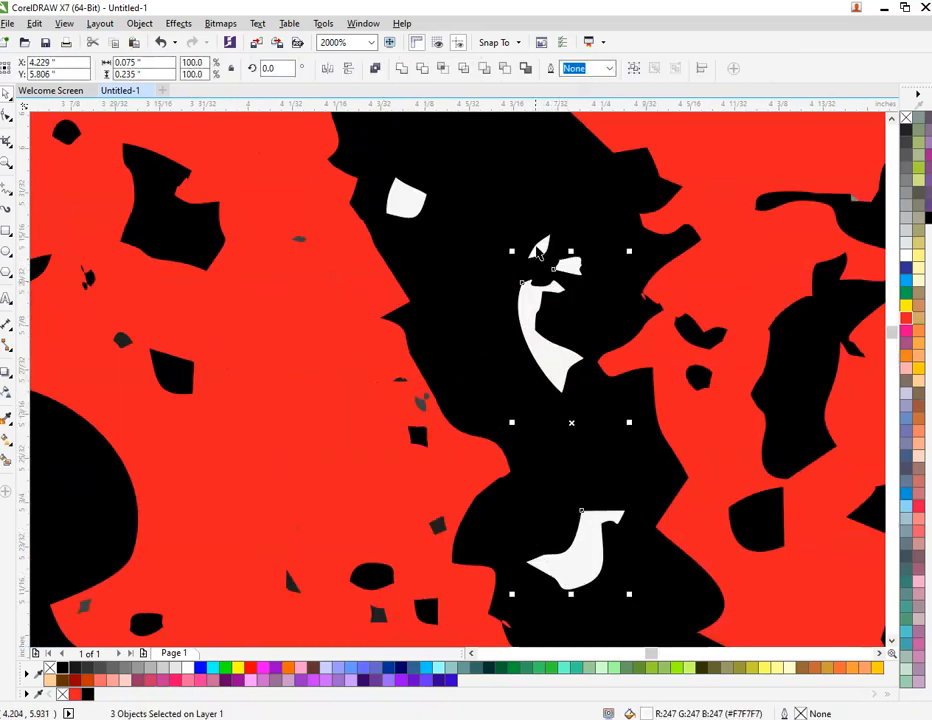
{"action": "left_click", "coordinate": [540, 248], "text": "shift"}
{"action": "left_click", "coordinate": [416, 195], "text": "shift"}
{"action": "right_click", "coordinate": [417, 196]}
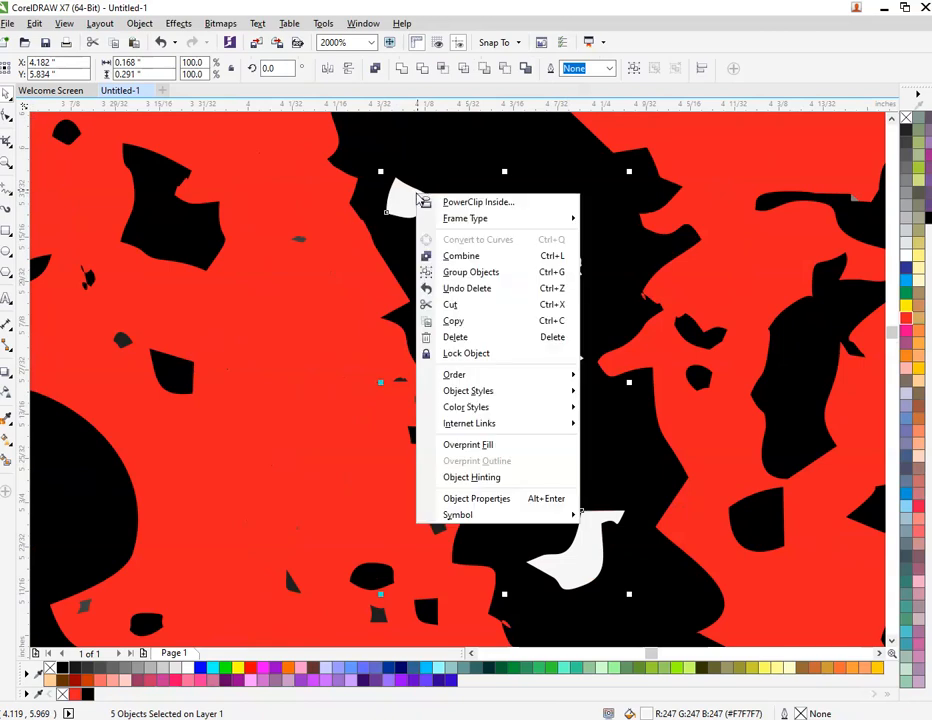
{"action": "left_click", "coordinate": [480, 337]}
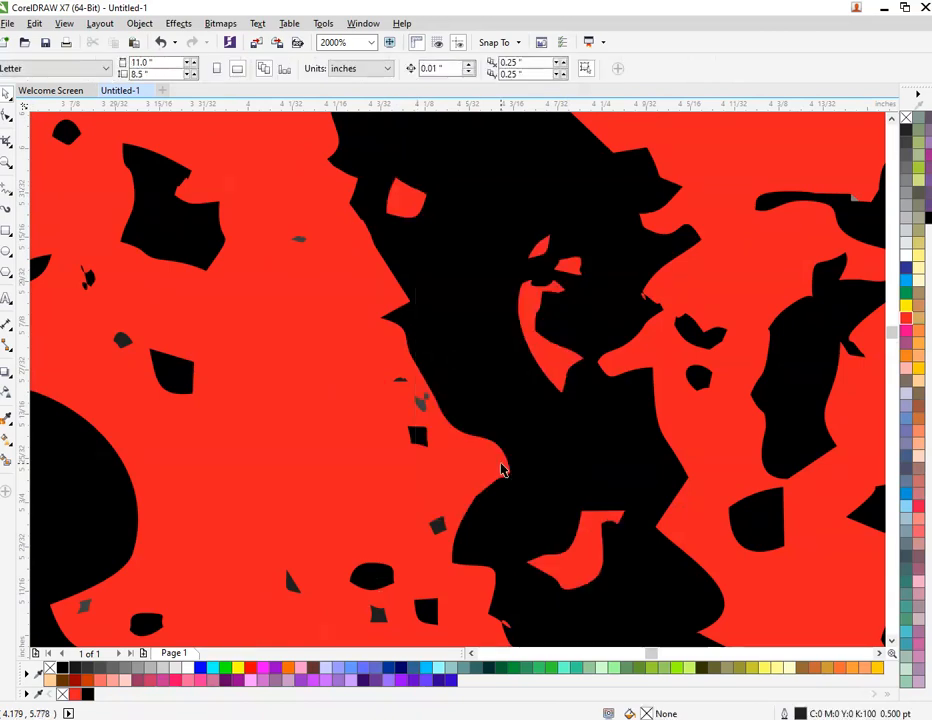
Step: Delete the small jagged white patch near the upper end of the ink streak above the central blob
{"action": "scroll", "coordinate": [435, 443], "scroll_direction": "down", "scroll_amount": 5}
{"action": "scroll", "coordinate": [435, 443], "scroll_direction": "up", "scroll_amount": 3}
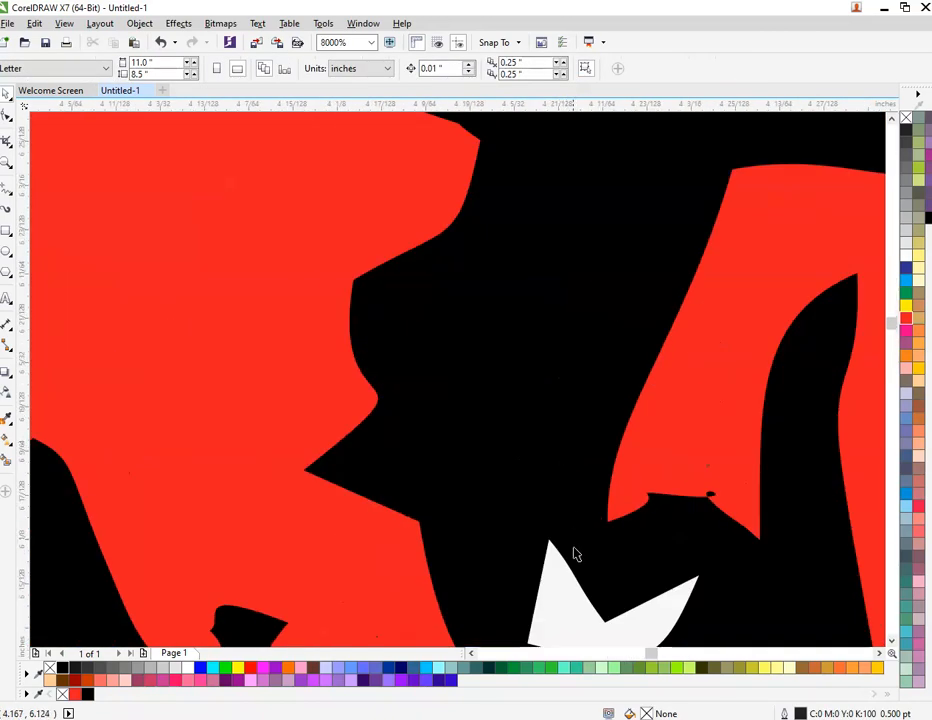
{"action": "right_click", "coordinate": [557, 597]}
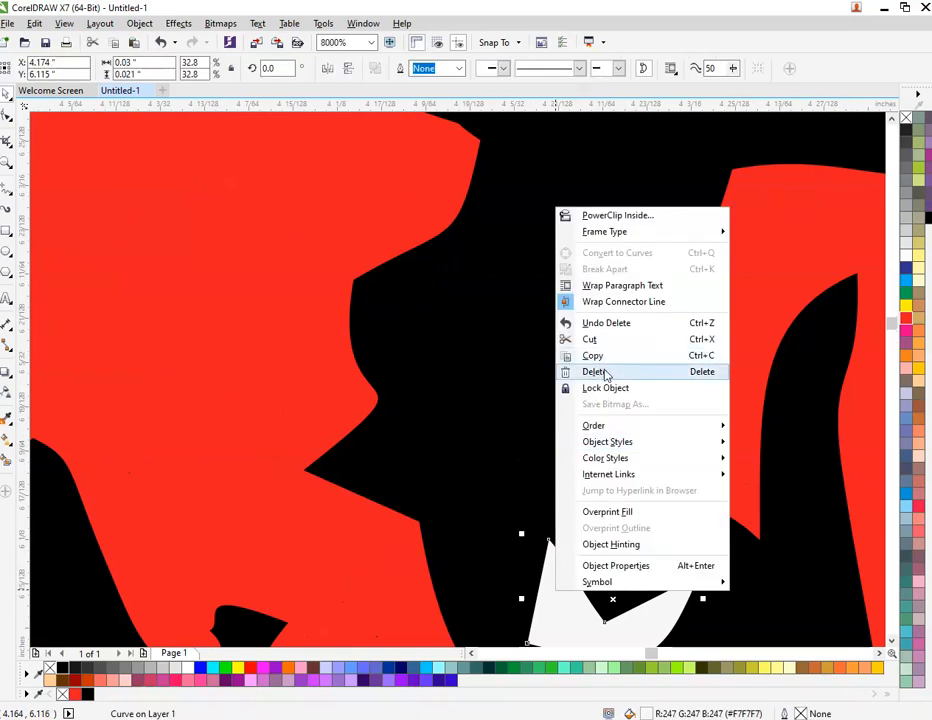
{"action": "left_click", "coordinate": [598, 372]}
Step: Delete the two white patches in the large blots at the upper left of the splash
{"action": "scroll", "coordinate": [417, 447], "scroll_direction": "down", "scroll_amount": 5}
{"action": "scroll", "coordinate": [417, 447], "scroll_direction": "down", "scroll_amount": 2}
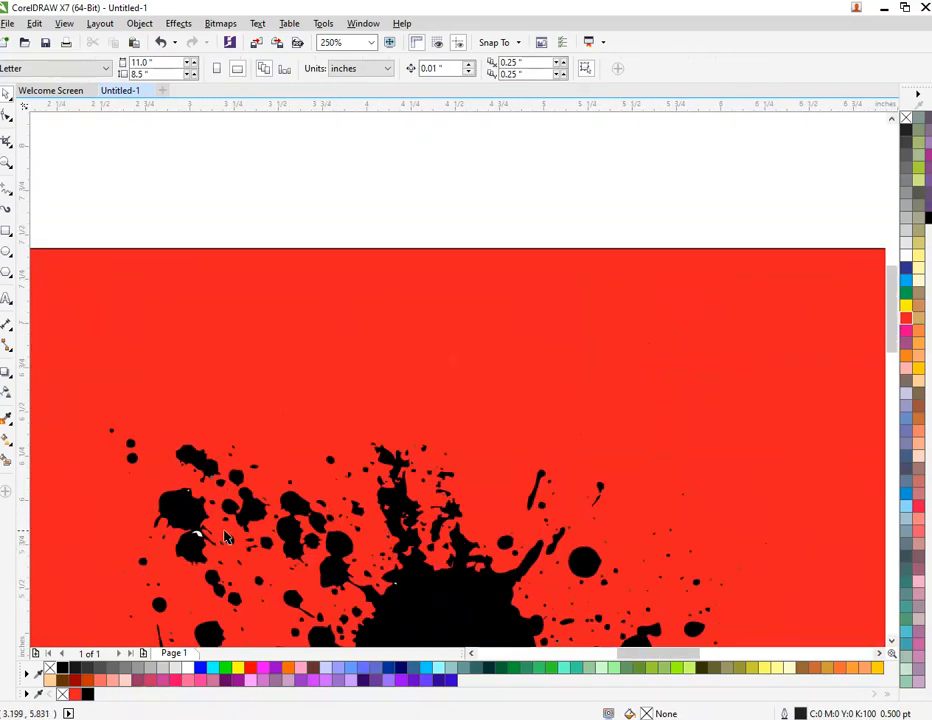
{"action": "scroll", "coordinate": [226, 538], "scroll_direction": "up", "scroll_amount": 3}
{"action": "left_click", "coordinate": [349, 150]}
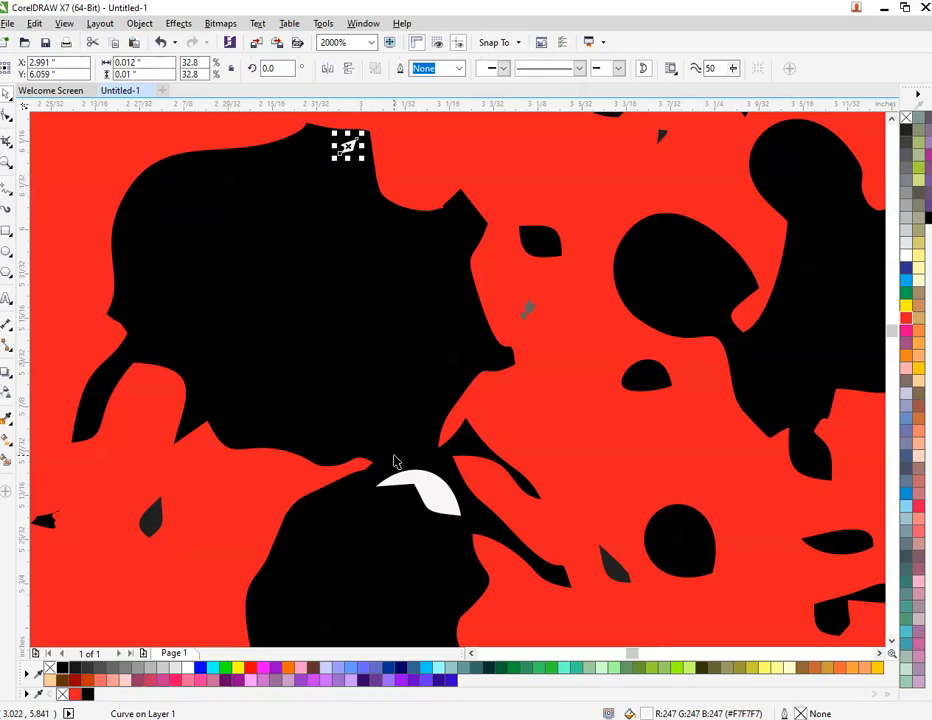
{"action": "left_click", "coordinate": [421, 482], "text": "shift"}
{"action": "right_click", "coordinate": [421, 482]}
{"action": "left_click", "coordinate": [480, 295]}
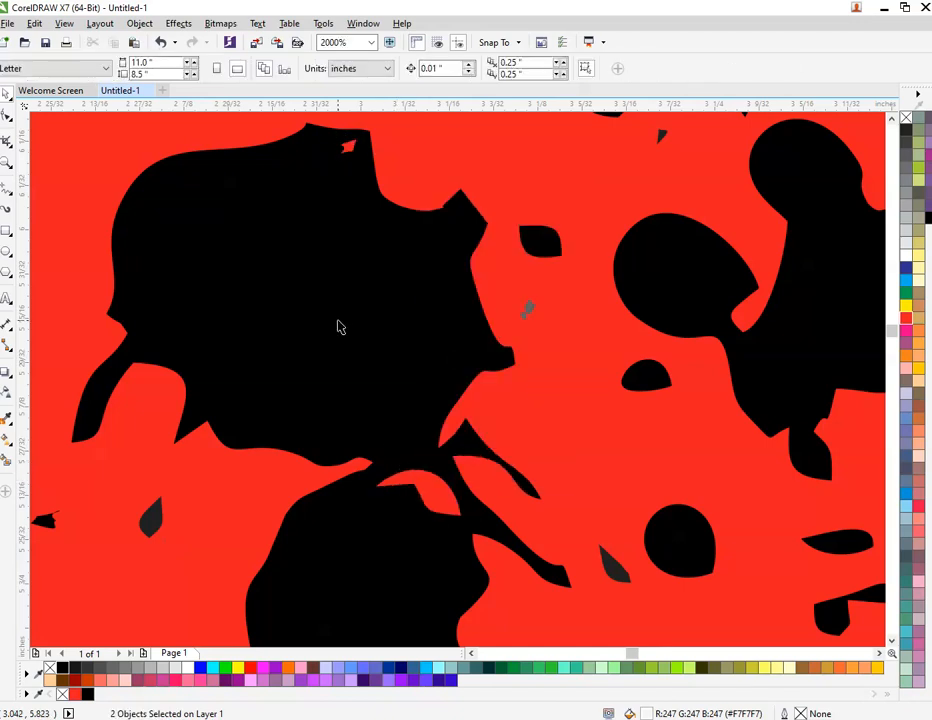
Step: Weld all the splash objects into a single shape and move it slightly up and right on the red rectangle
{"action": "scroll", "coordinate": [339, 322], "scroll_direction": "down", "scroll_amount": 4}
{"action": "left_click", "coordinate": [300, 313]}
{"action": "left_click_drag", "start_coordinate": [139, 250], "coordinate": [763, 597]}
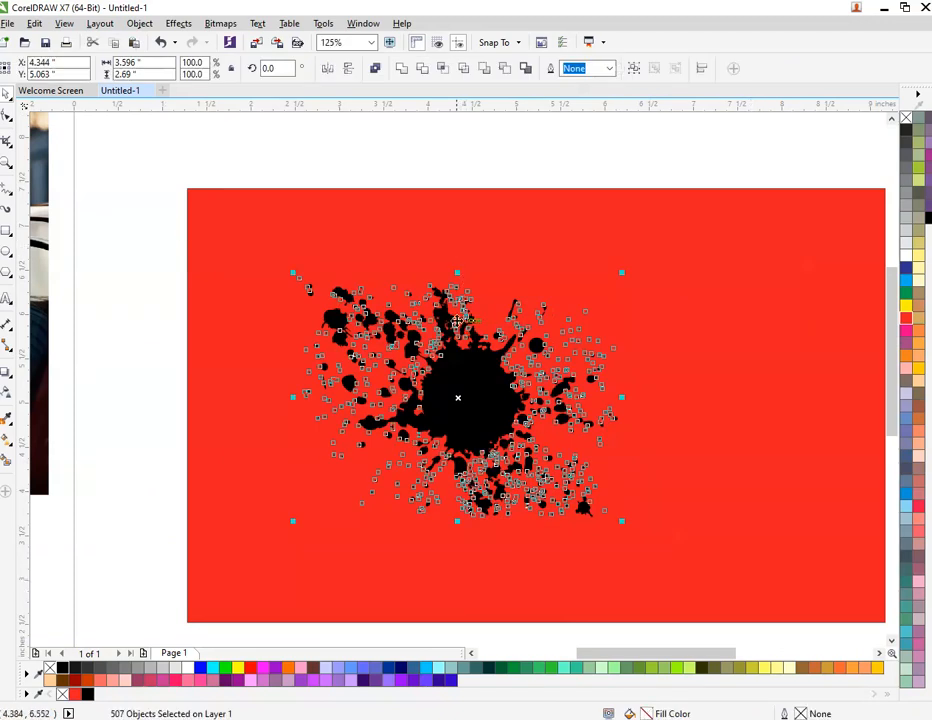
{"action": "left_click", "coordinate": [401, 70]}
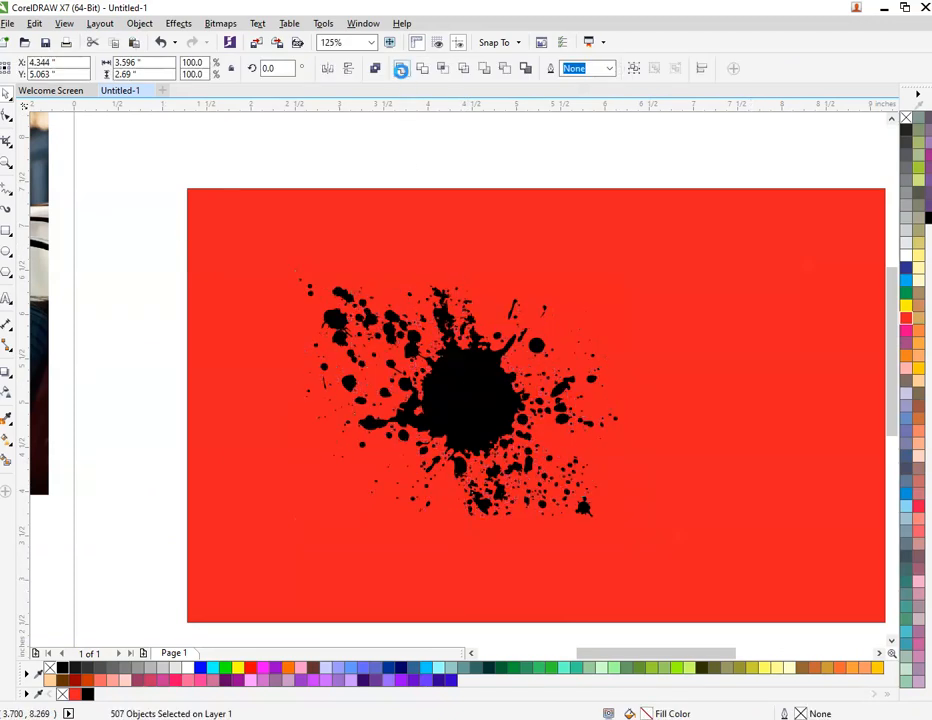
{"action": "left_click_drag", "start_coordinate": [460, 394], "coordinate": [507, 356]}
{"action": "left_click", "coordinate": [556, 160]}
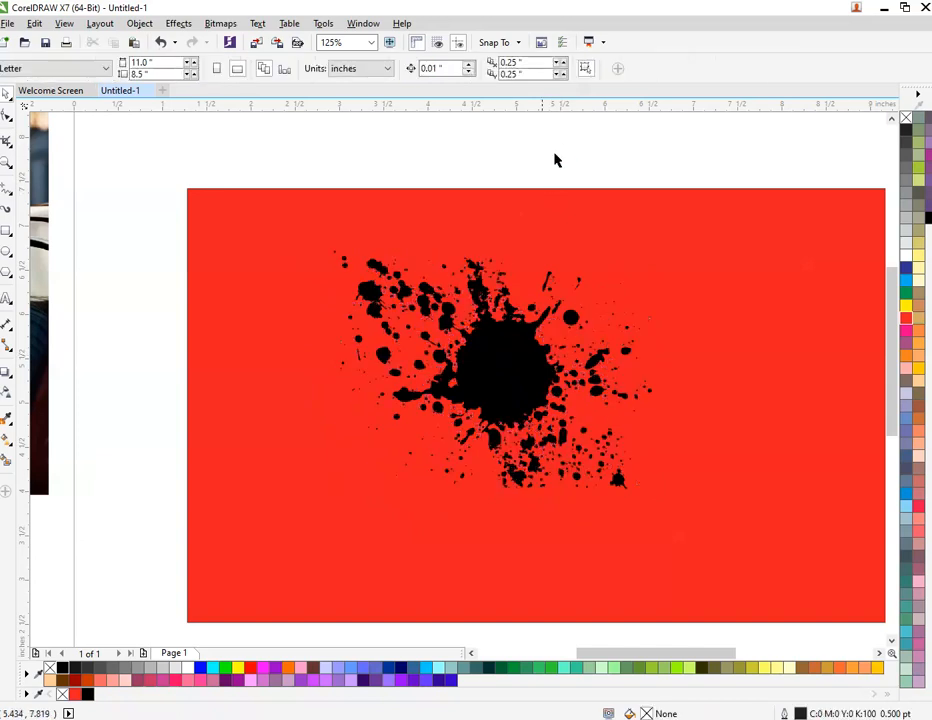
Step: Move the portrait photo to the left edge of the red rectangle and PowerClip it inside the black splash
{"action": "left_click", "coordinate": [45, 288]}
{"action": "scroll", "coordinate": [262, 390], "scroll_direction": "down", "scroll_amount": 1}
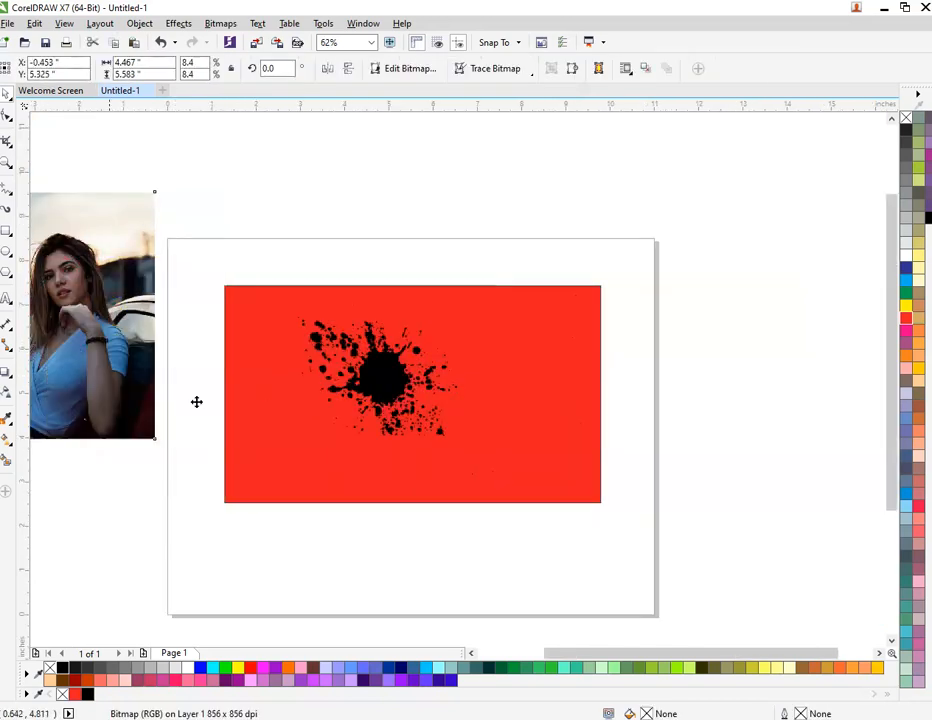
{"action": "left_click_drag", "start_coordinate": [196, 401], "coordinate": [185, 388]}
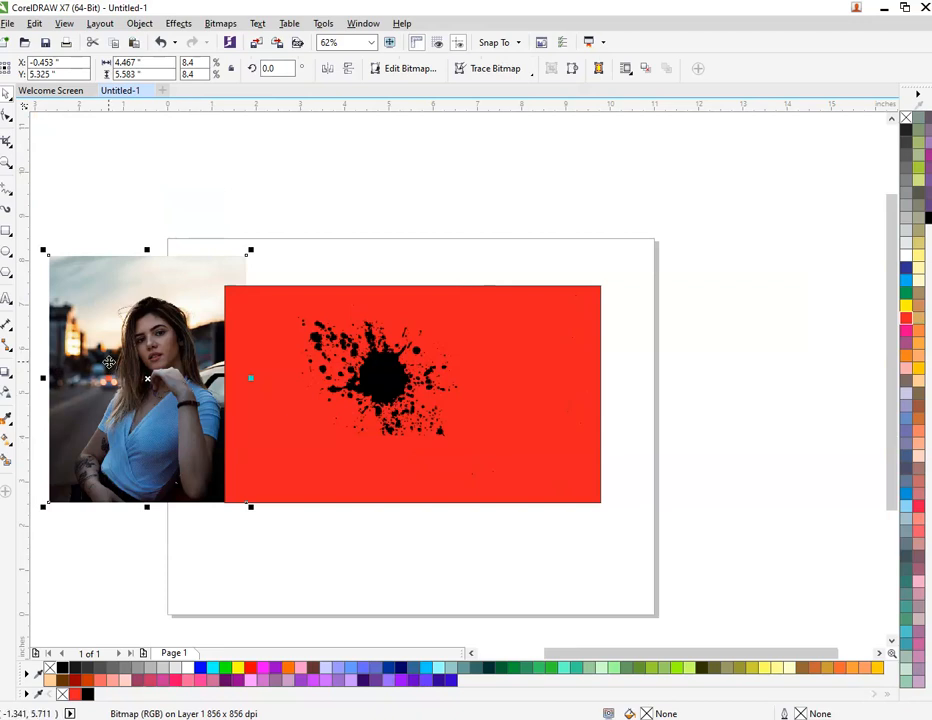
{"action": "right_click", "coordinate": [137, 311]}
{"action": "left_click", "coordinate": [210, 318]}
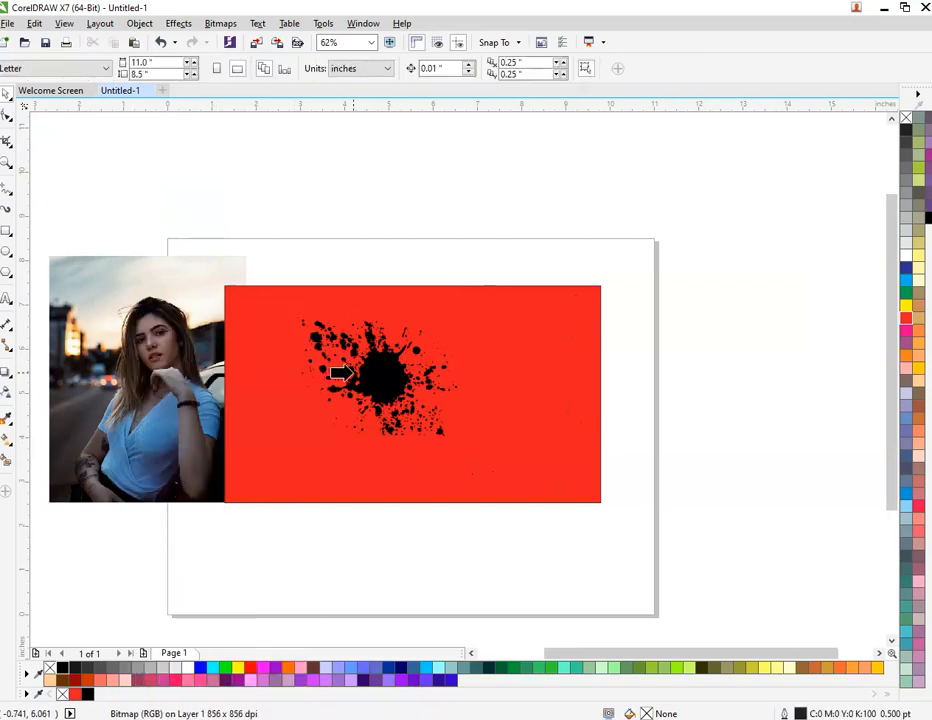
{"action": "left_click", "coordinate": [333, 370]}
Step: Open the splash's PowerClip contents for editing and scale the portrait down to about 2.95 × 3.69 inches
{"action": "scroll", "coordinate": [386, 378], "scroll_direction": "up", "scroll_amount": 3}
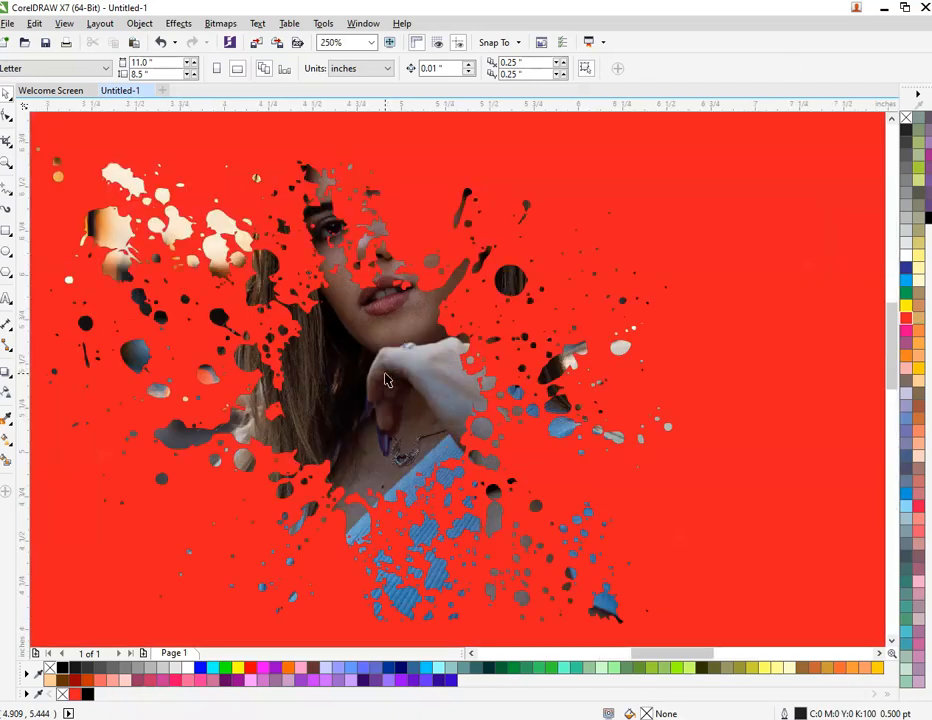
{"action": "left_click", "coordinate": [386, 381]}
{"action": "left_click", "coordinate": [316, 127]}
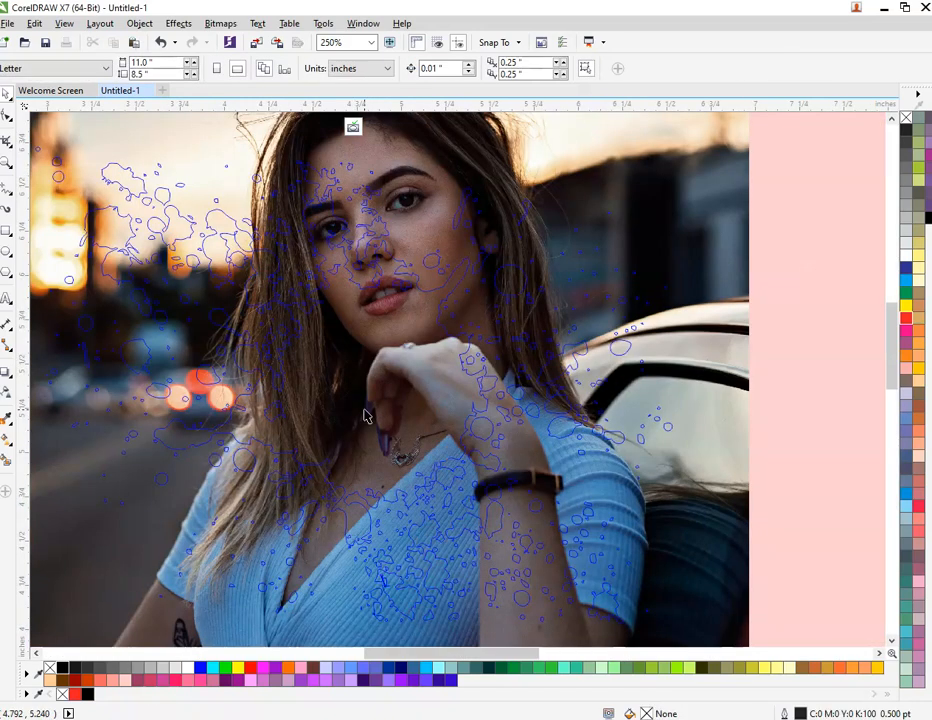
{"action": "scroll", "coordinate": [365, 417], "scroll_direction": "down", "scroll_amount": 2}
{"action": "left_click", "coordinate": [494, 238]}
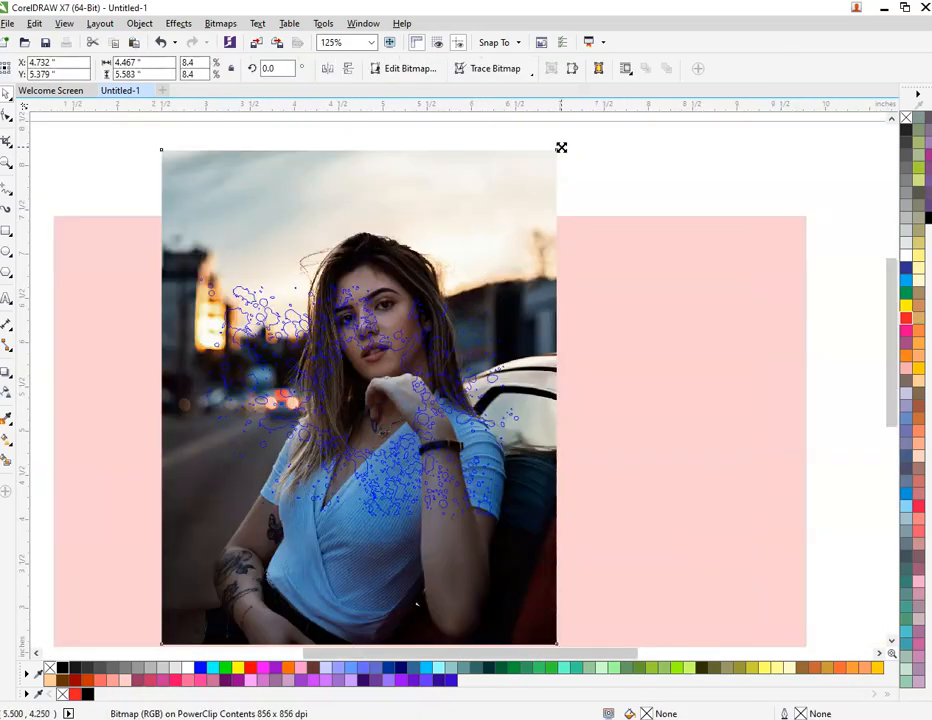
{"action": "left_click_drag", "start_coordinate": [558, 149], "coordinate": [490, 234]}
Step: Scale the portrait down to about 2.16 × 2.70 inches and position the face over the splash's central opening
{"action": "scroll", "coordinate": [378, 399], "scroll_direction": "up", "scroll_amount": 2}
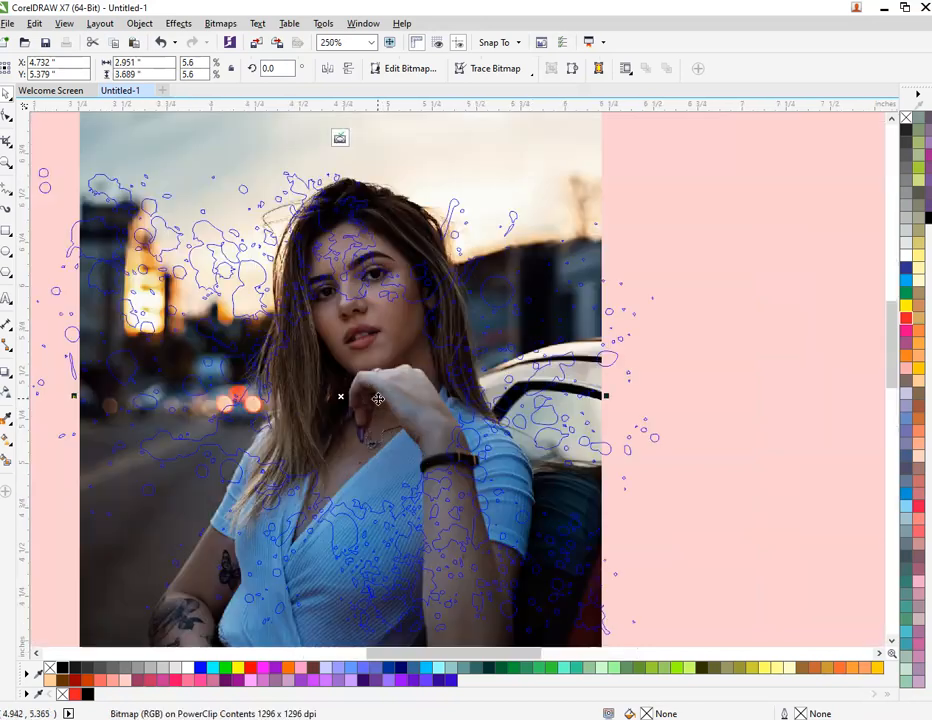
{"action": "left_click_drag", "start_coordinate": [433, 235], "coordinate": [462, 266]}
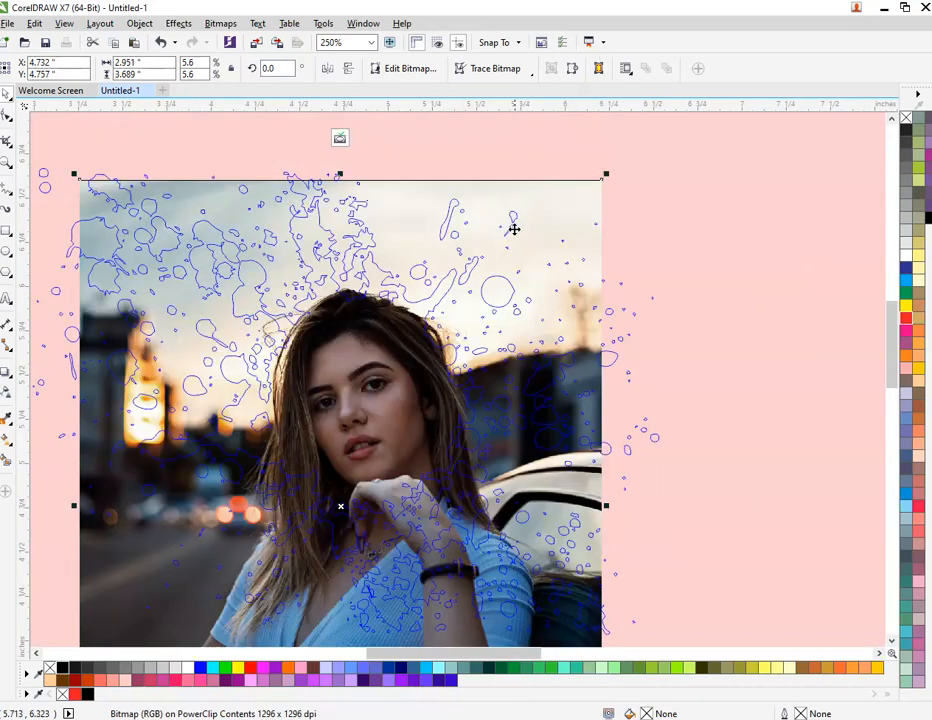
{"action": "left_click_drag", "start_coordinate": [608, 174], "coordinate": [574, 210]}
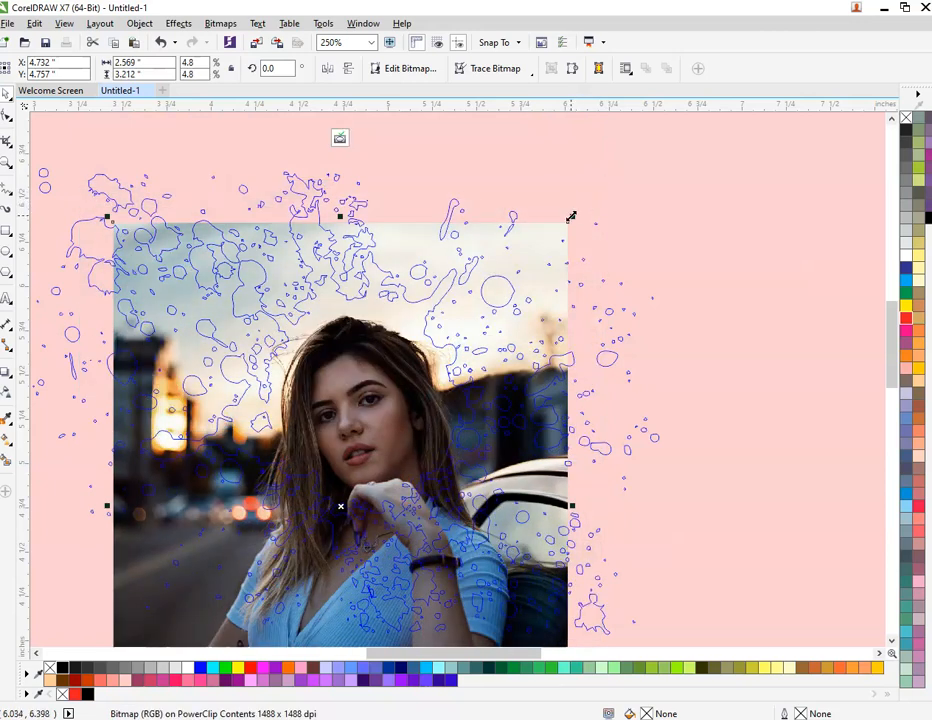
{"action": "left_click_drag", "start_coordinate": [571, 216], "coordinate": [495, 285]}
{"action": "left_click_drag", "start_coordinate": [442, 423], "coordinate": [450, 349]}
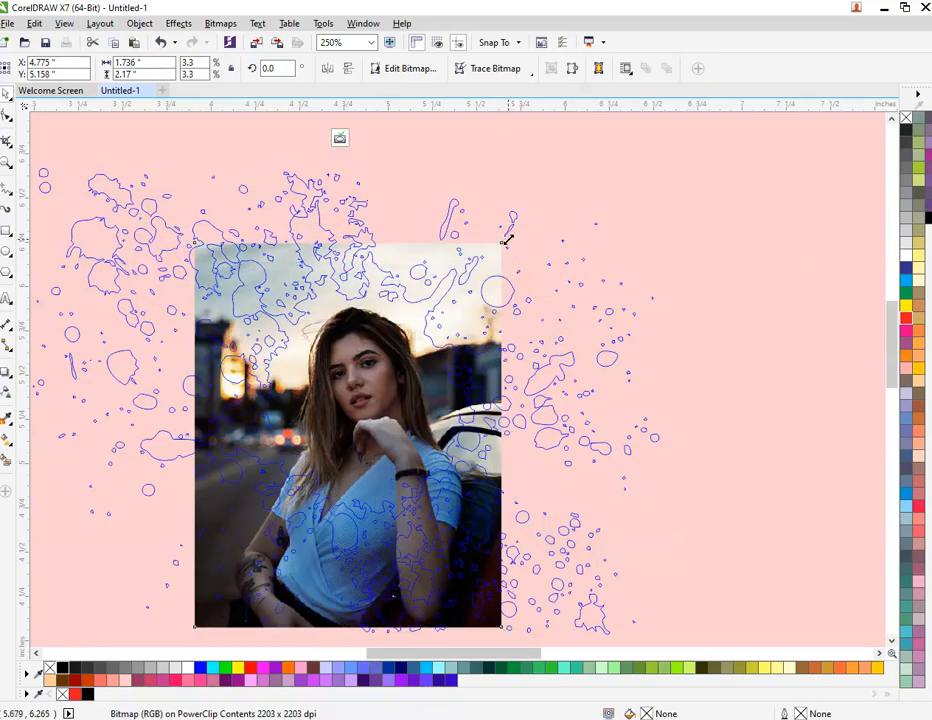
{"action": "left_click_drag", "start_coordinate": [506, 236], "coordinate": [534, 212]}
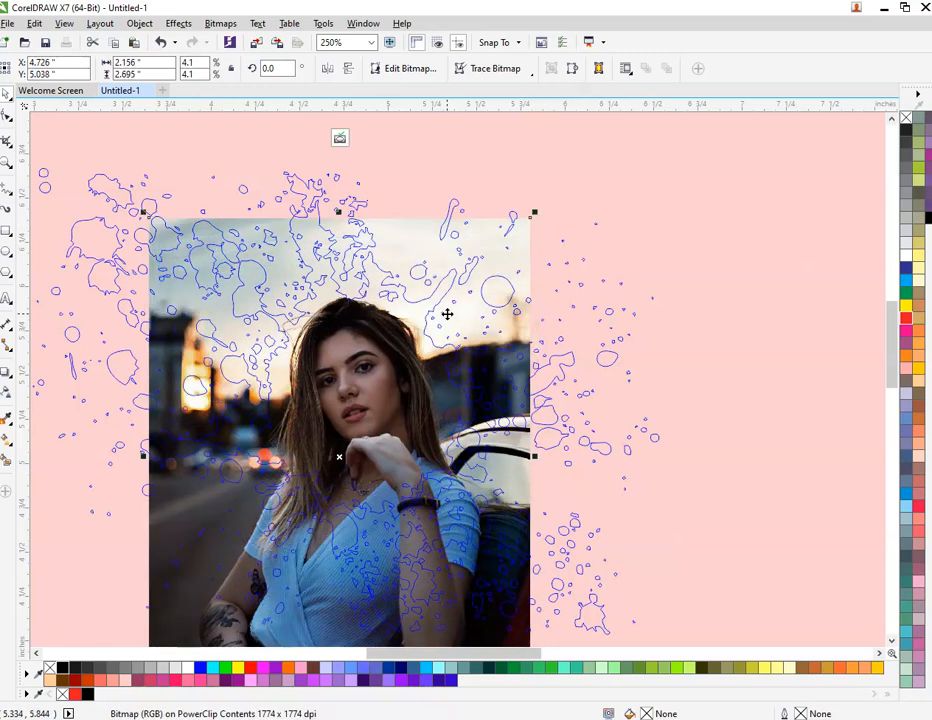
{"action": "left_click_drag", "start_coordinate": [447, 314], "coordinate": [454, 324]}
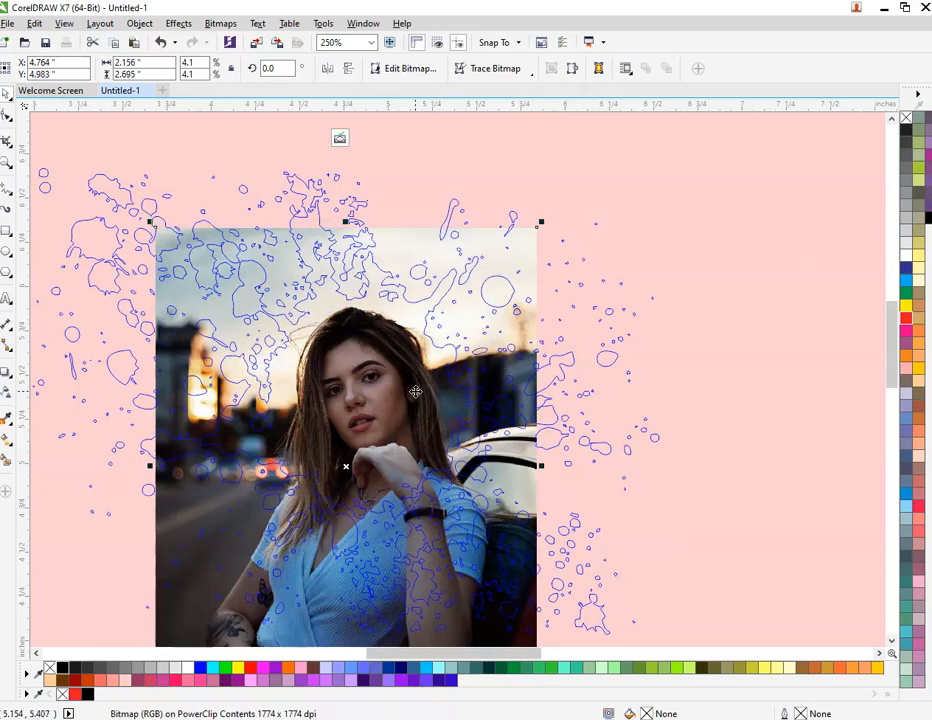
{"action": "scroll", "coordinate": [415, 391], "scroll_direction": "down", "scroll_amount": 1}
{"action": "left_click_drag", "start_coordinate": [330, 395], "coordinate": [589, 394]}
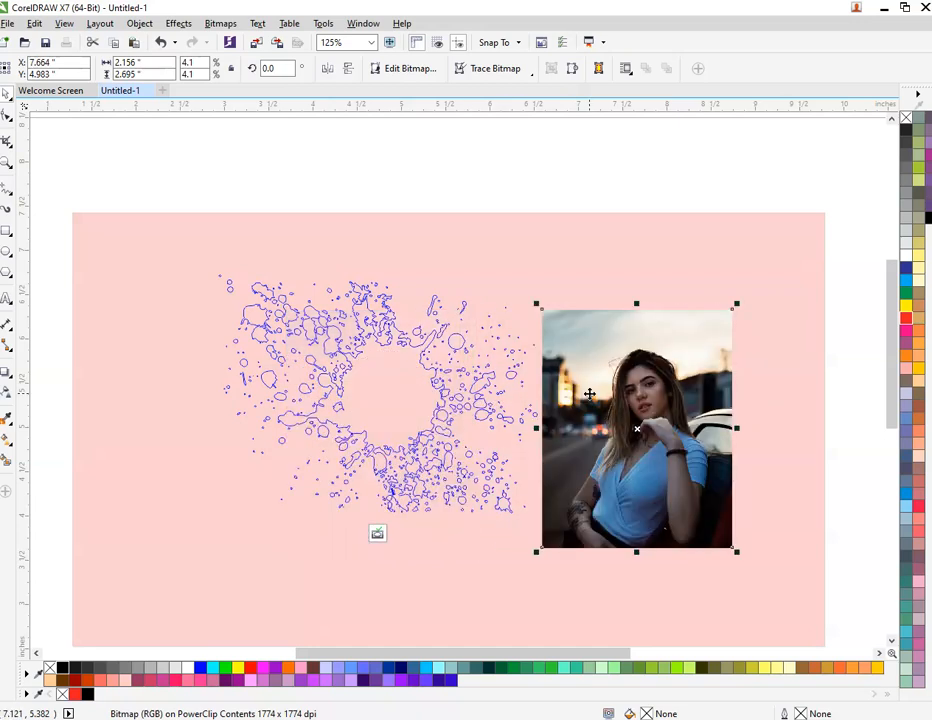
{"action": "key", "text": "ctrl+z"}
Step: Duplicate the portrait inside the PowerClip and place the copy to the right of the splash
{"action": "right_click", "coordinate": [424, 366]}
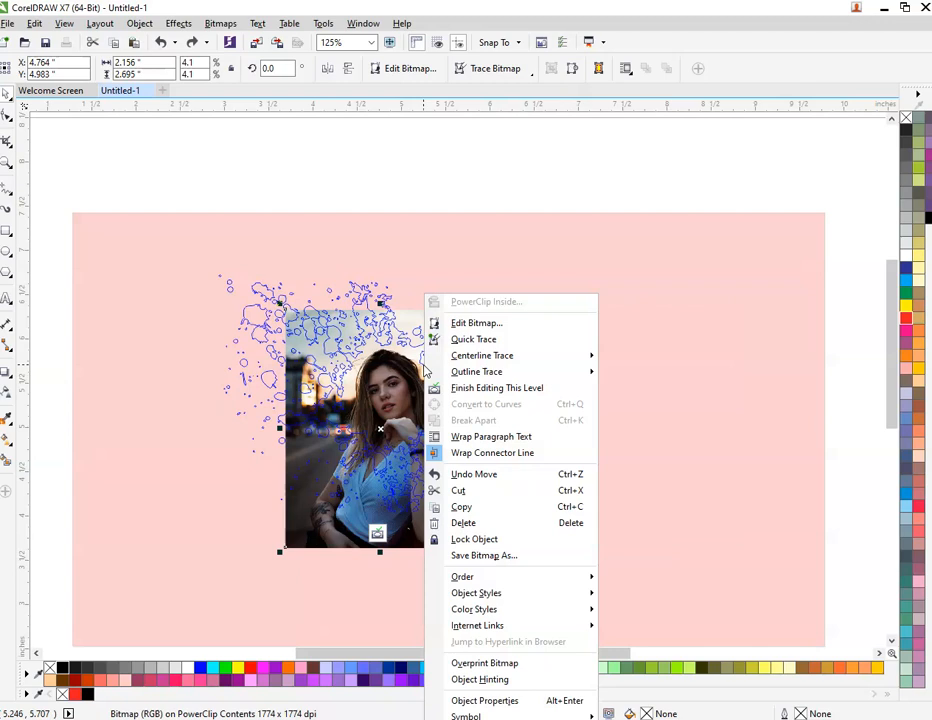
{"action": "left_click", "coordinate": [485, 506]}
{"action": "left_click", "coordinate": [688, 305]}
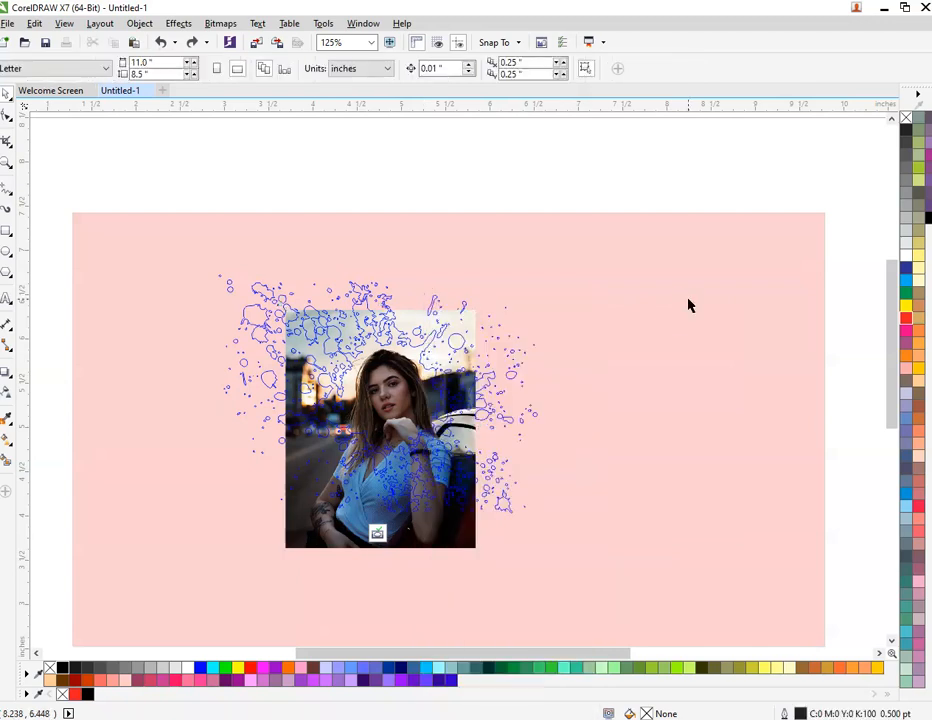
{"action": "right_click", "coordinate": [688, 305]}
{"action": "left_click", "coordinate": [714, 396]}
{"action": "left_click", "coordinate": [711, 401]}
{"action": "left_click_drag", "start_coordinate": [432, 425], "coordinate": [717, 425]}
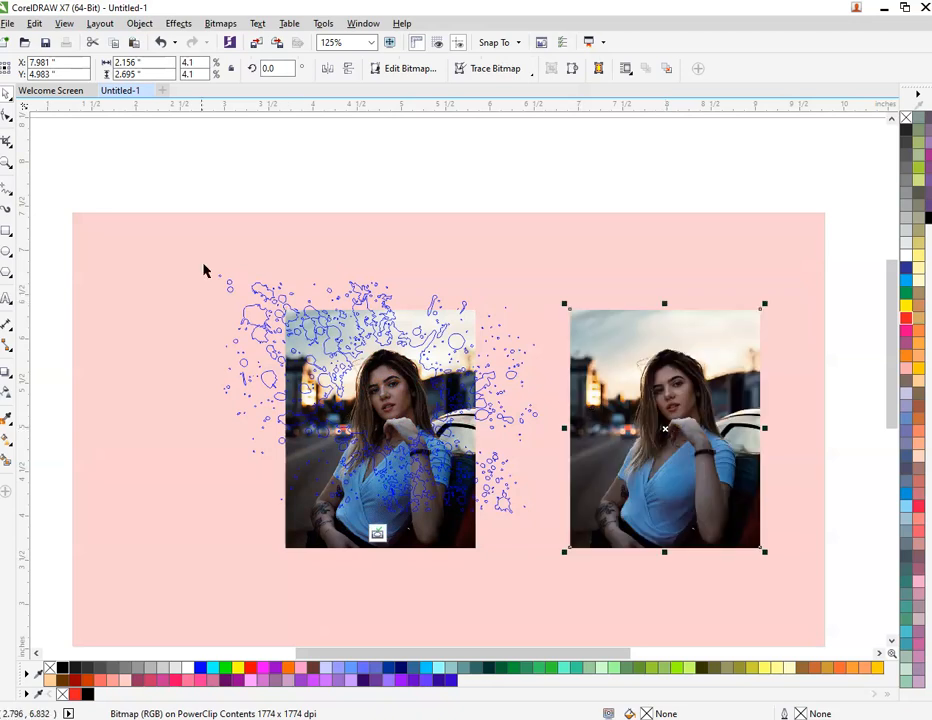
Step: Crop the copy with the Shape tool to a sky strip about 0.37 inches tall and align it along the original portrait's upper edge
{"action": "left_click", "coordinate": [8, 118]}
{"action": "left_click_drag", "start_coordinate": [553, 585], "coordinate": [760, 345]}
{"action": "left_click_drag", "start_coordinate": [646, 326], "coordinate": [387, 296]}
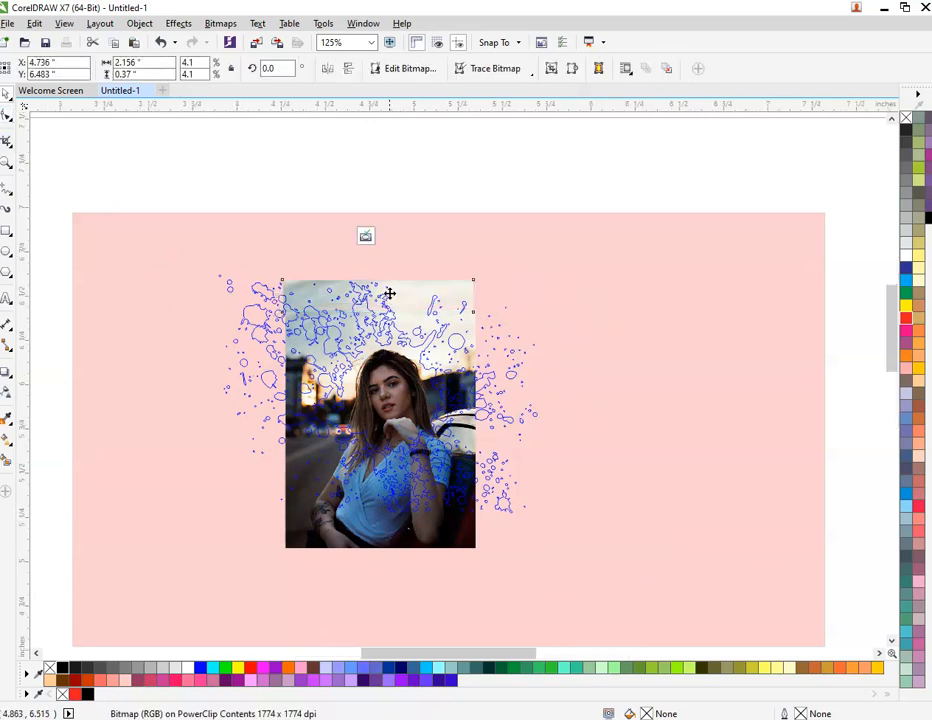
{"action": "scroll", "coordinate": [387, 296], "scroll_direction": "up", "scroll_amount": 2}
{"action": "key", "text": "Right"}
{"action": "key", "text": "Right"}
{"action": "key", "text": "Right"}
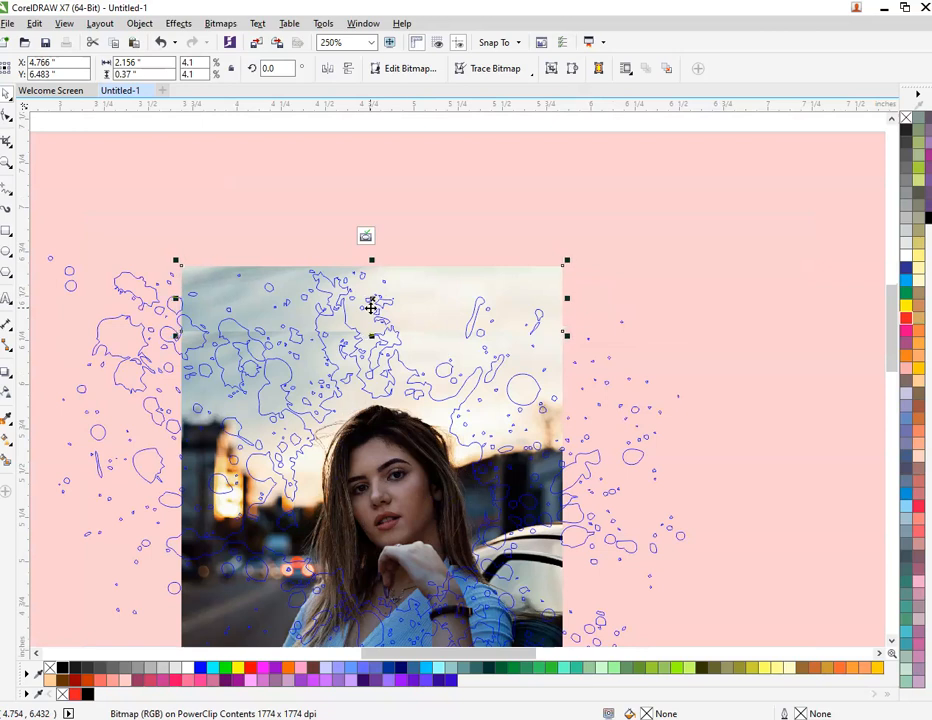
{"action": "scroll", "coordinate": [340, 268], "scroll_direction": "up", "scroll_amount": 4}
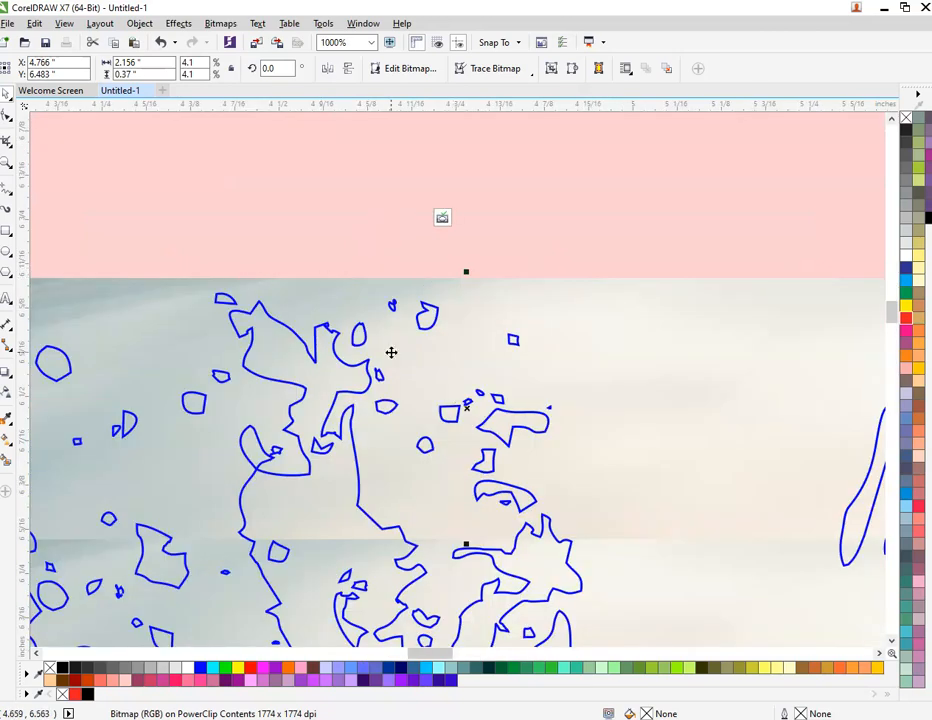
{"action": "scroll", "coordinate": [391, 352], "scroll_direction": "down", "scroll_amount": 4}
{"action": "scroll", "coordinate": [391, 353], "scroll_direction": "down", "scroll_amount": 2}
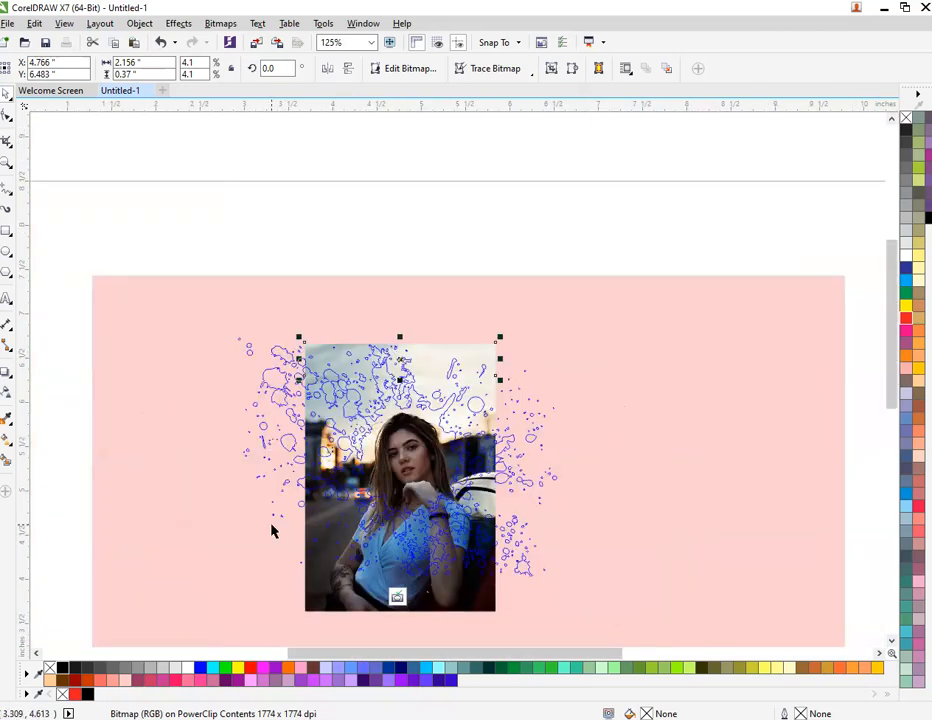
Step: Make another copy of the full portrait and move it straight right, clear of the splash
{"action": "scroll", "coordinate": [336, 485], "scroll_direction": "down", "scroll_amount": 2}
{"action": "left_click", "coordinate": [330, 490]}
{"action": "scroll", "coordinate": [326, 493], "scroll_direction": "up", "scroll_amount": 2}
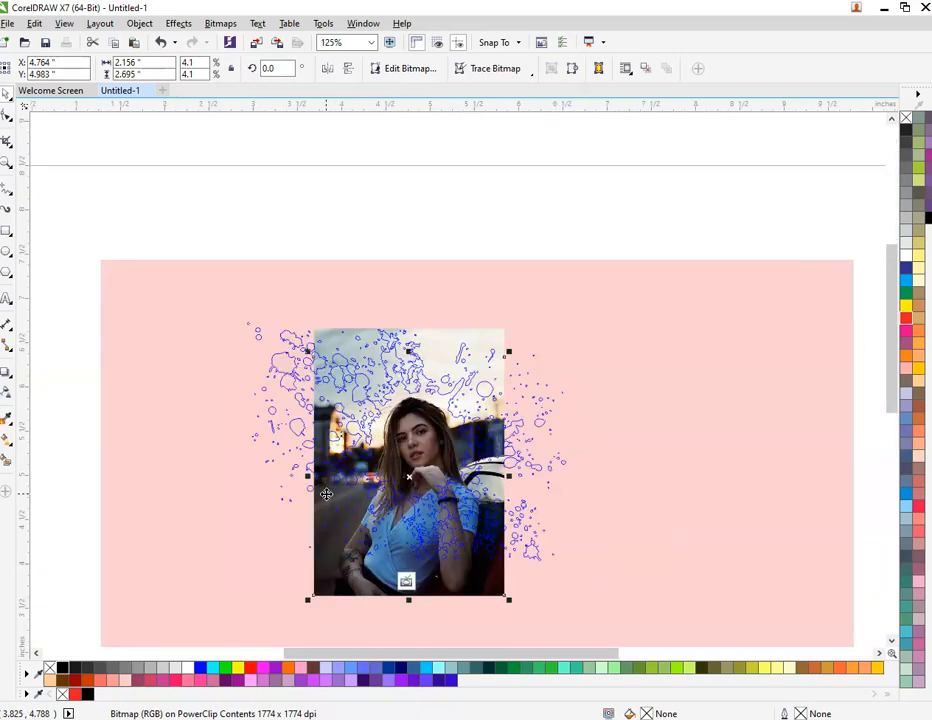
{"action": "right_click", "coordinate": [643, 366]}
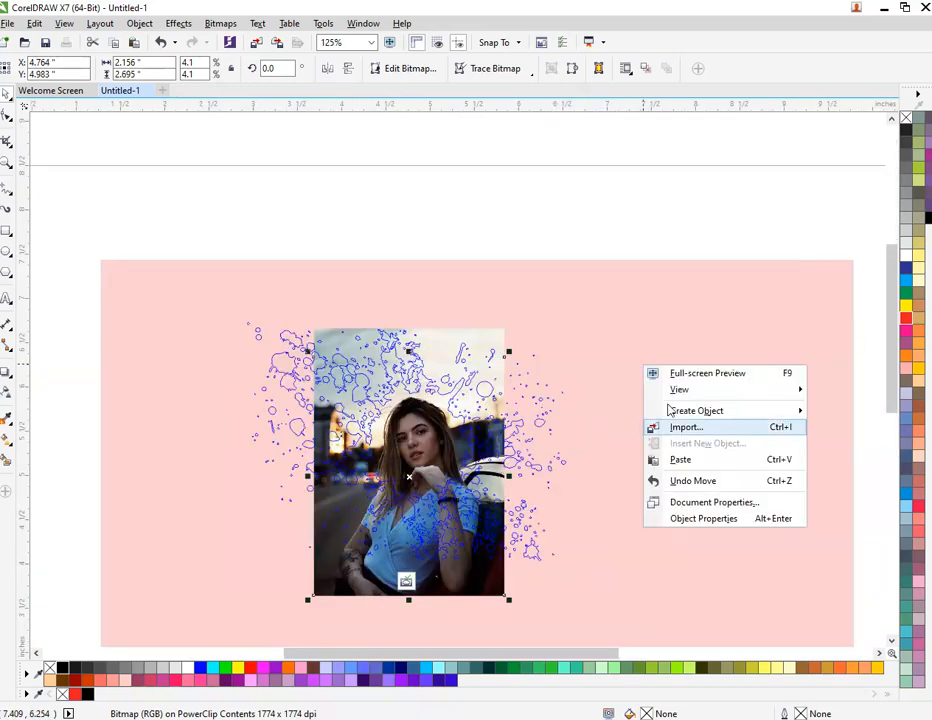
{"action": "left_click", "coordinate": [705, 459]}
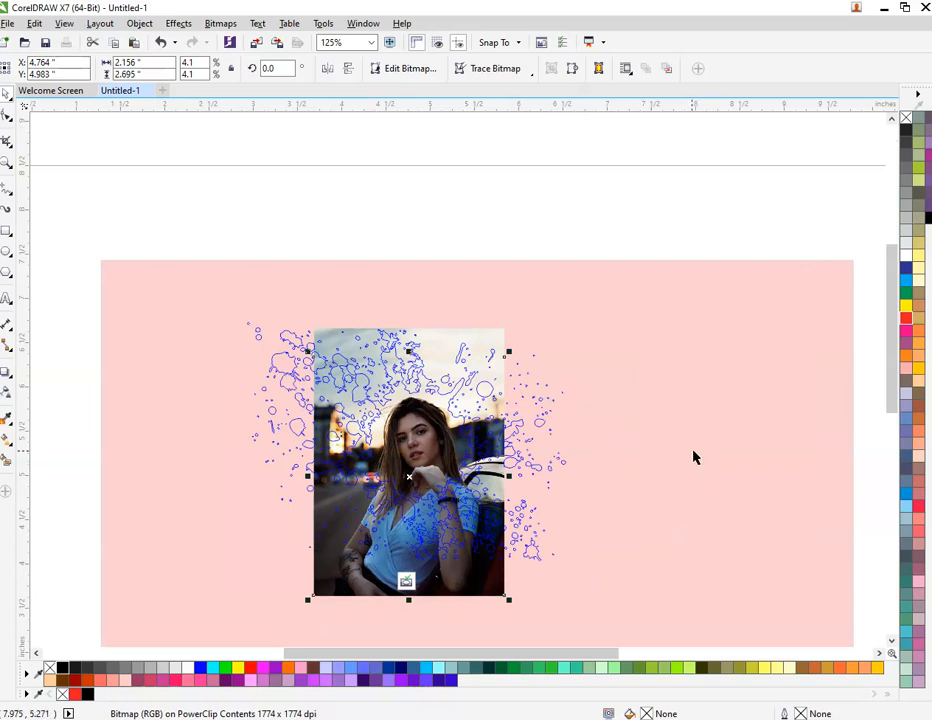
{"action": "left_click_drag", "start_coordinate": [406, 535], "coordinate": [701, 535]}
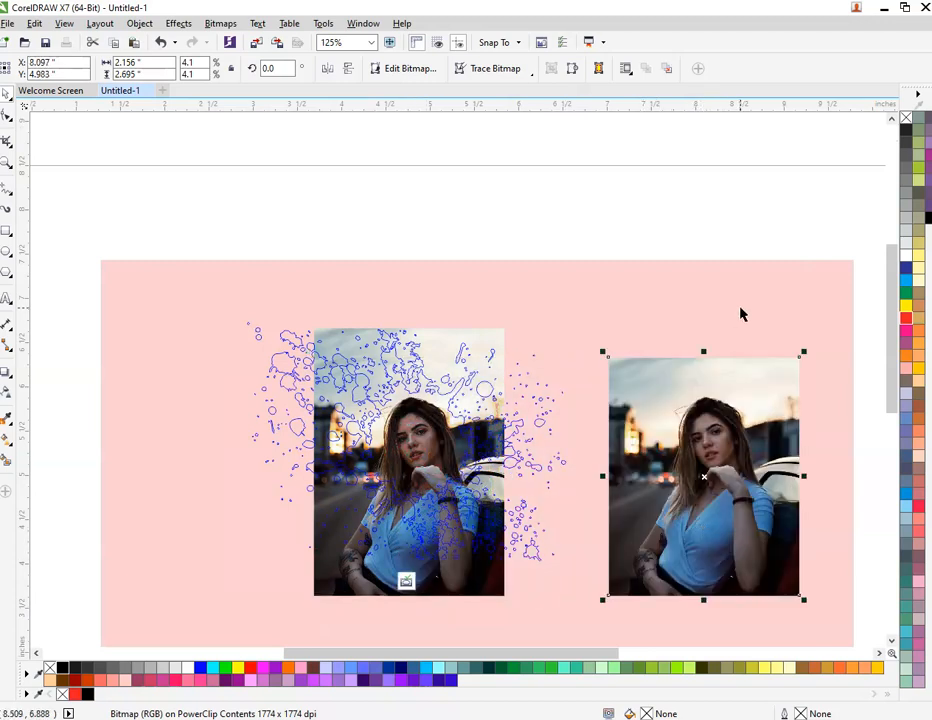
Step: Try cropping the second copy to its left strip about 0.71 inches wide and placing it against the original portrait's left edge
{"action": "left_click", "coordinate": [7, 117]}
{"action": "left_click_drag", "start_coordinate": [745, 306], "coordinate": [672, 597]}
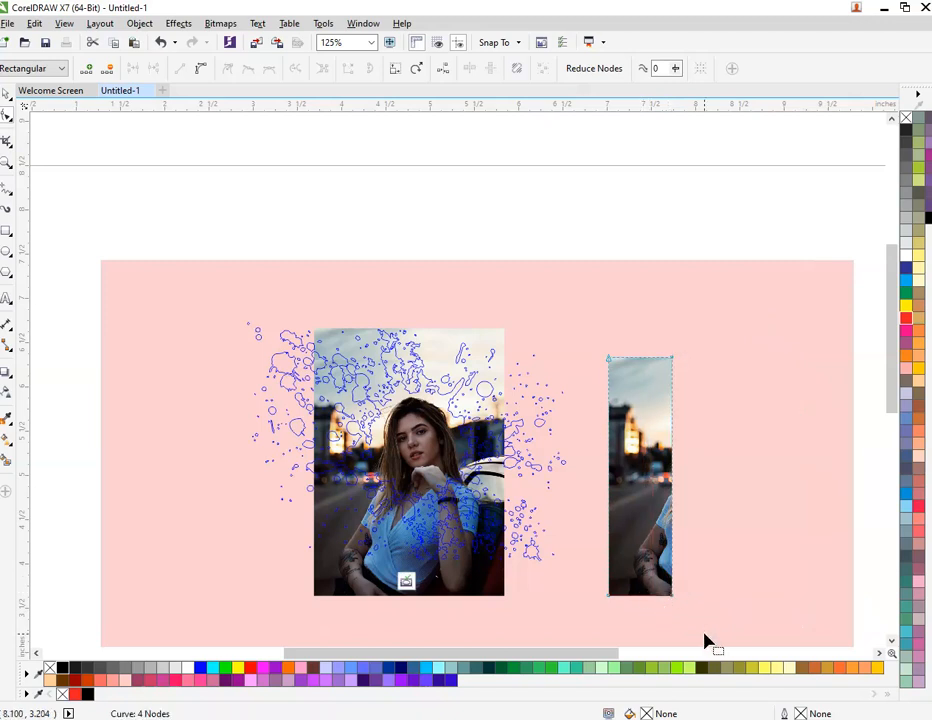
{"action": "left_click_drag", "start_coordinate": [605, 499], "coordinate": [262, 433]}
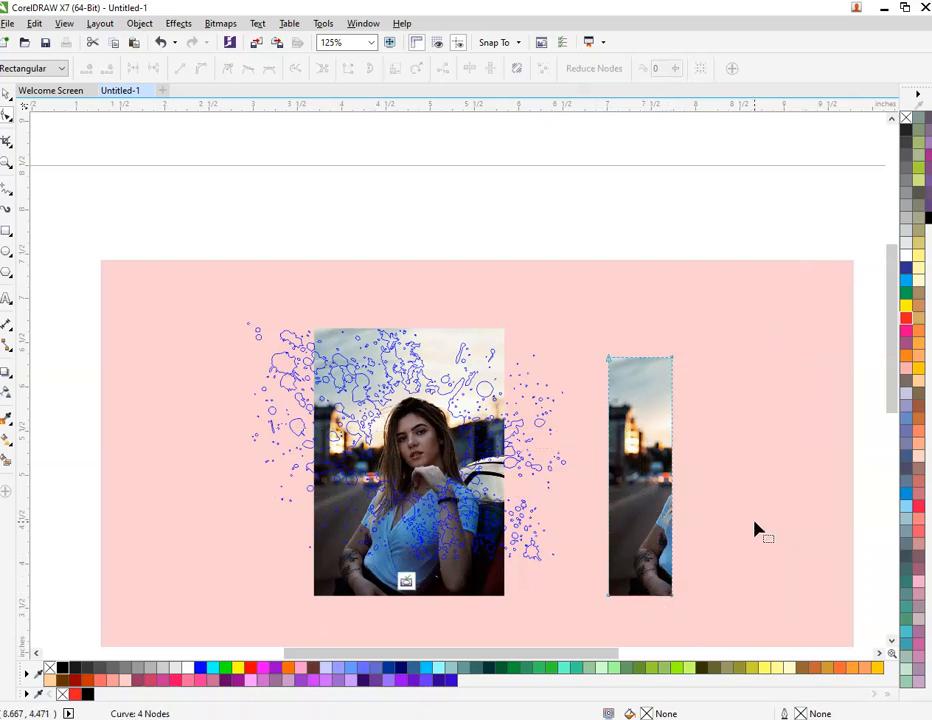
{"action": "key", "text": "space"}
{"action": "left_click_drag", "start_coordinate": [652, 463], "coordinate": [297, 428]}
{"action": "scroll", "coordinate": [297, 356], "scroll_direction": "up", "scroll_amount": 4}
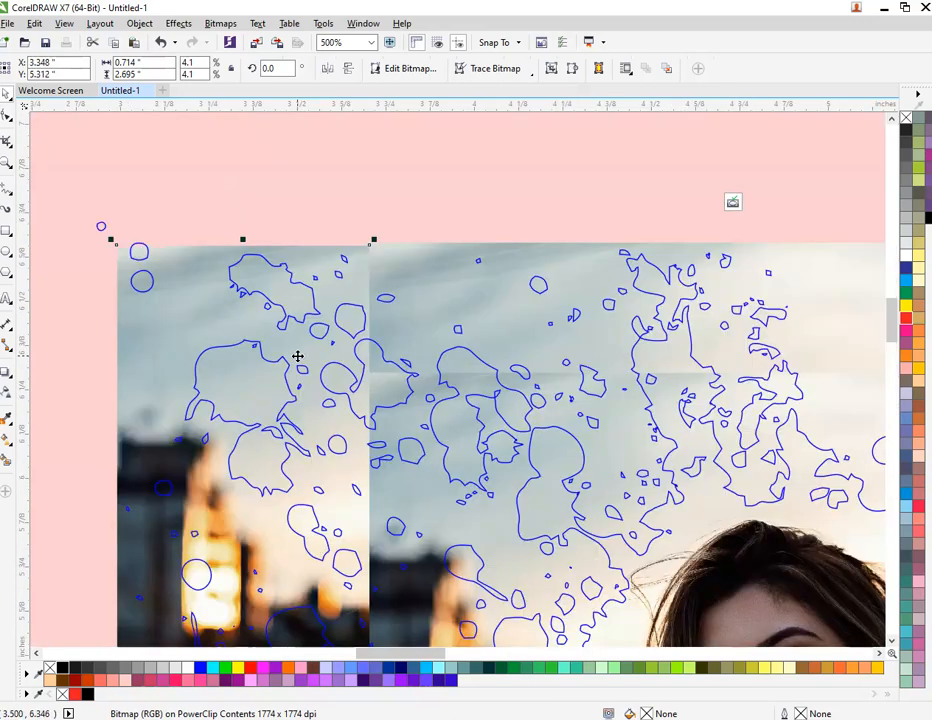
{"action": "scroll", "coordinate": [297, 356], "scroll_direction": "down", "scroll_amount": 4}
{"action": "scroll", "coordinate": [301, 459], "scroll_direction": "up", "scroll_amount": 2}
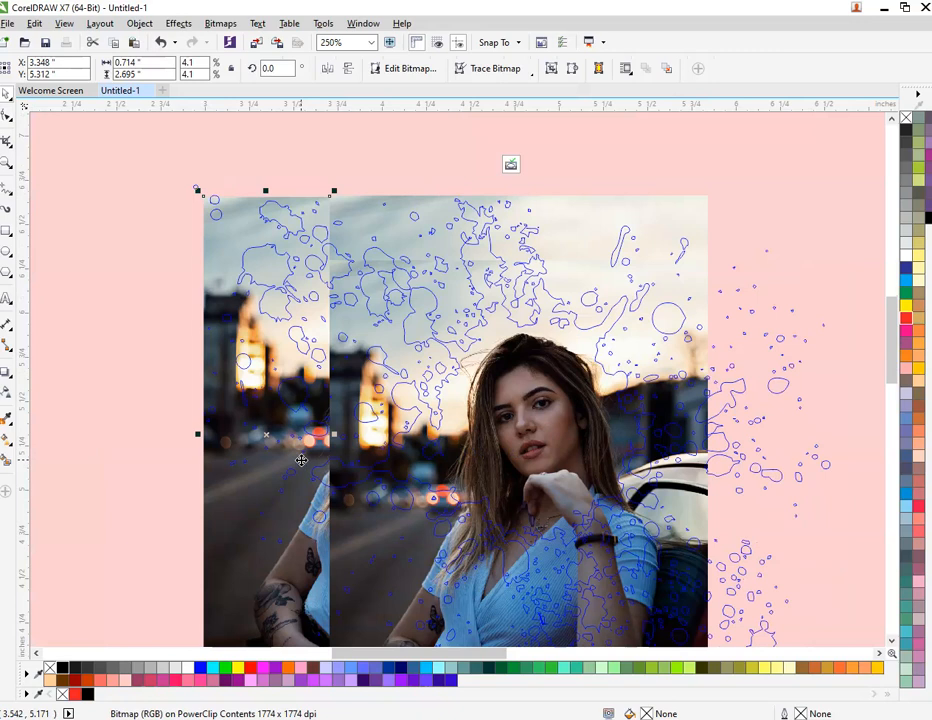
{"action": "scroll", "coordinate": [301, 459], "scroll_direction": "down", "scroll_amount": 1}
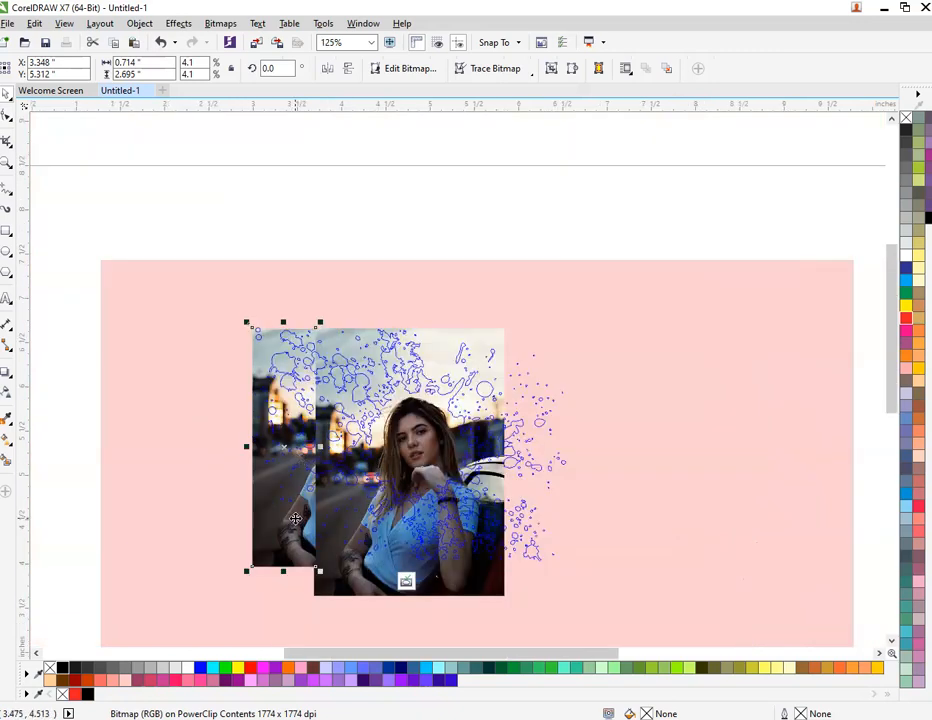
Step: Delete the cropped left strip and finish editing the PowerClip contents
{"action": "key", "text": "ctrl+z"}
{"action": "key", "text": "Delete"}
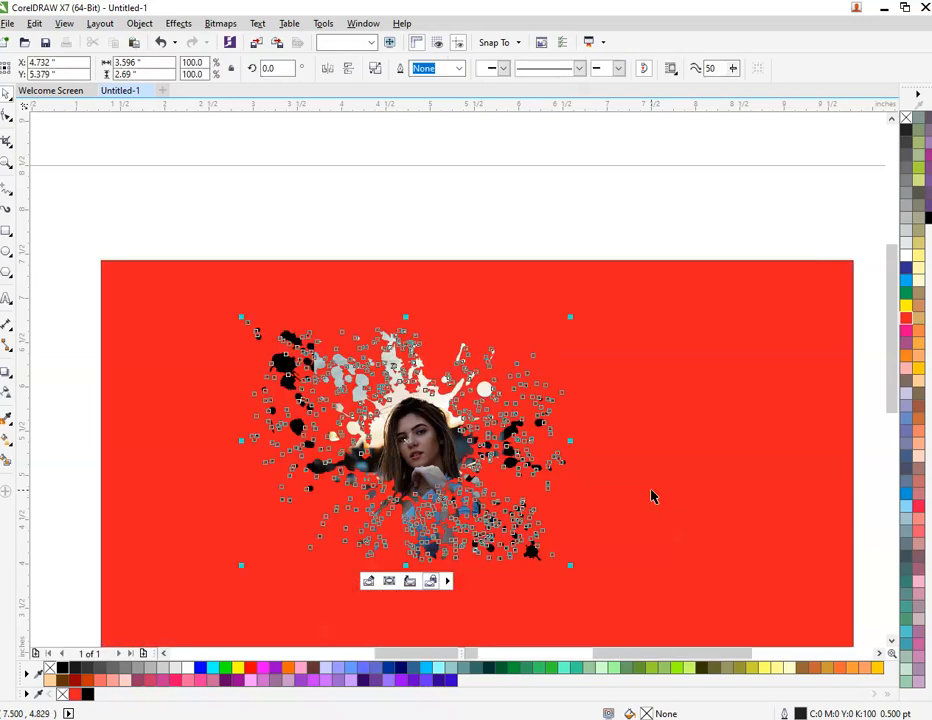
{"action": "left_click", "coordinate": [730, 204]}
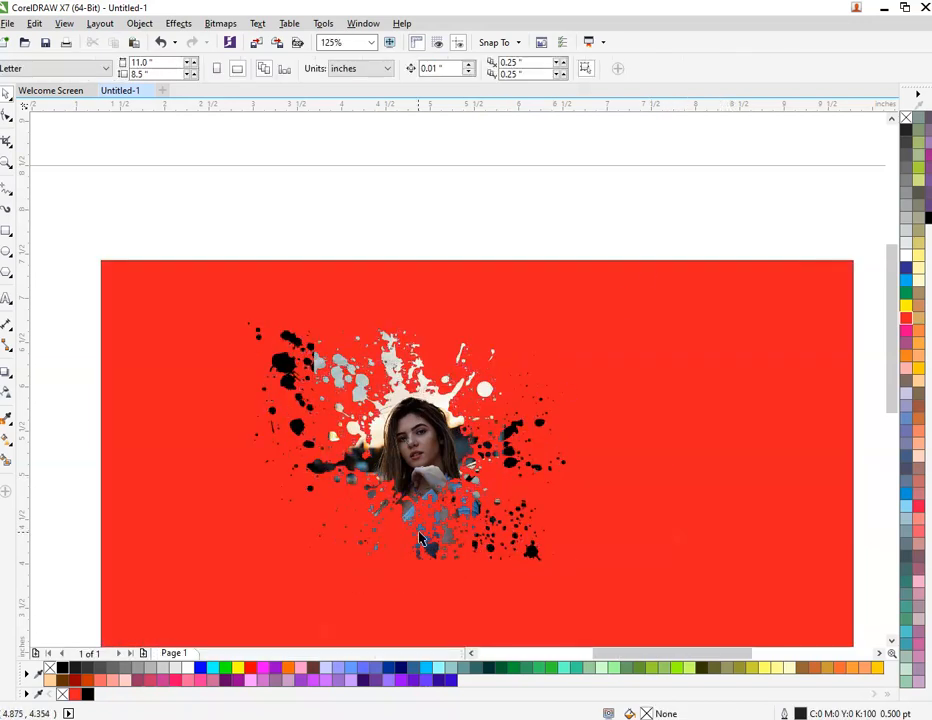
{"action": "scroll", "coordinate": [422, 545], "scroll_direction": "down", "scroll_amount": 1}
{"action": "scroll", "coordinate": [422, 572], "scroll_direction": "up", "scroll_amount": 1}
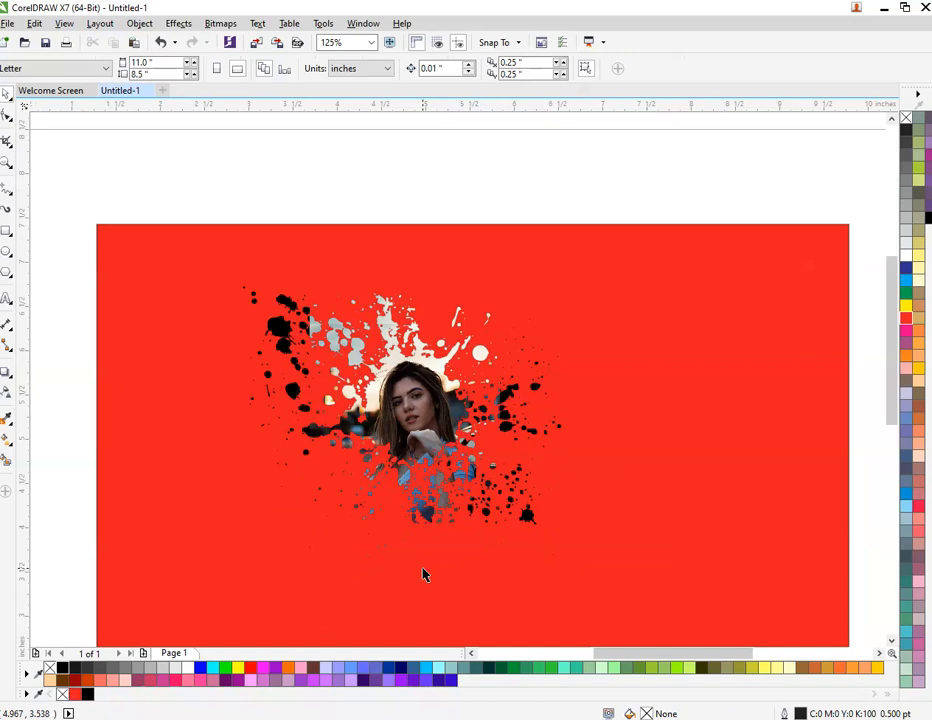
Step: Change the PowerClip splash's fill color to white
{"action": "left_click", "coordinate": [278, 318]}
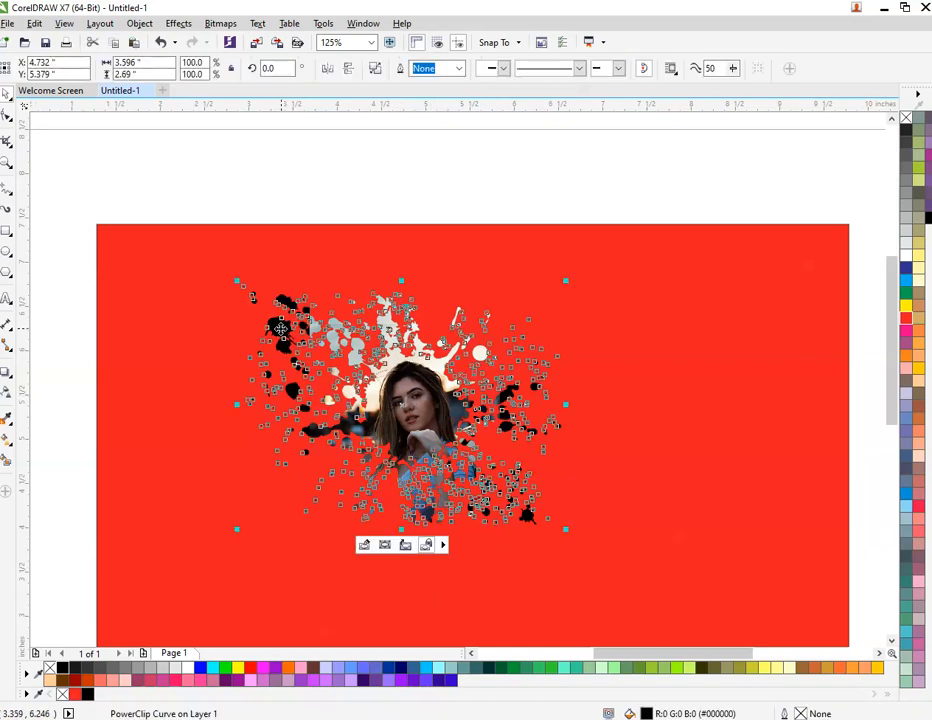
{"action": "left_click", "coordinate": [905, 258]}
{"action": "left_click", "coordinate": [651, 170]}
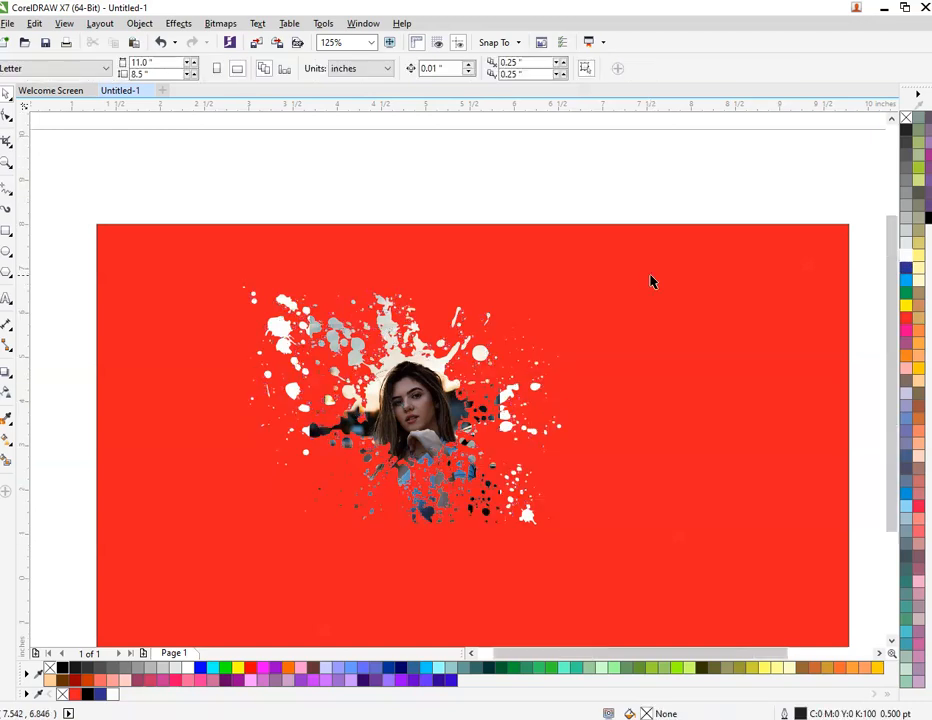
Step: Enlarge the splash about its center to about 7.17 × 5.37 inches and delete the red background rectangle
{"action": "scroll", "coordinate": [651, 282], "scroll_direction": "down", "scroll_amount": 1}
{"action": "left_click_drag", "start_coordinate": [408, 204], "coordinate": [717, 487]}
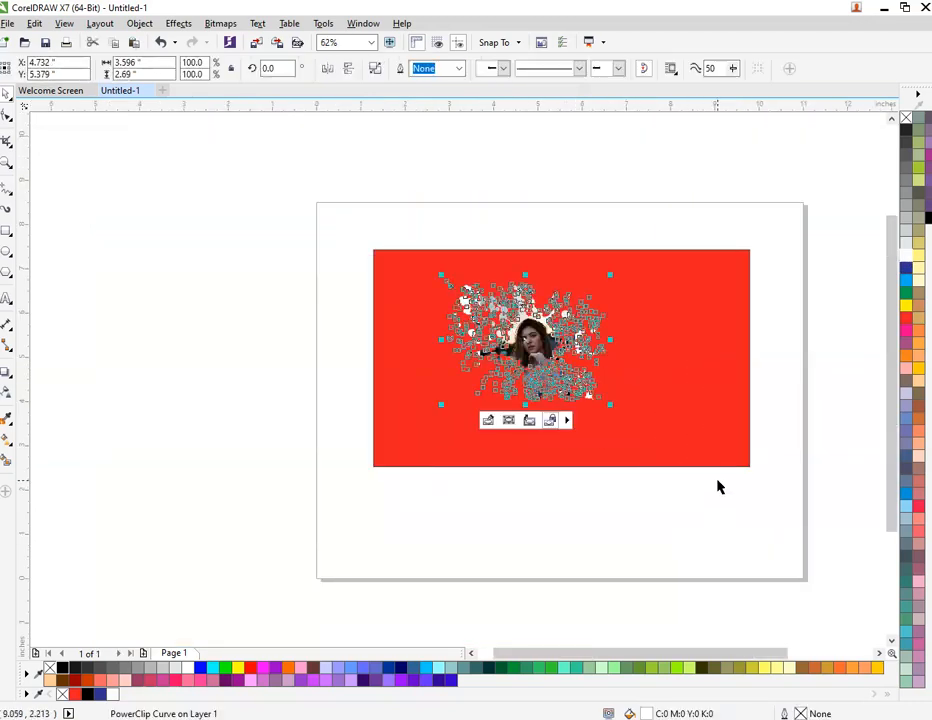
{"action": "left_click_drag", "start_coordinate": [612, 410], "coordinate": [710, 467]}
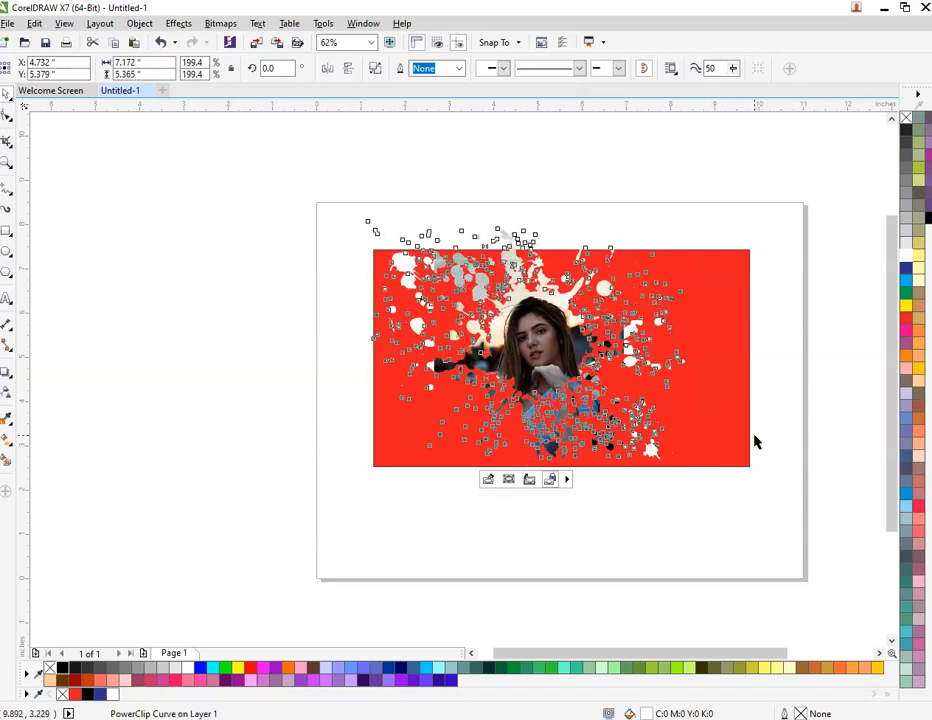
{"action": "left_click", "coordinate": [736, 435]}
{"action": "key", "text": "Delete"}
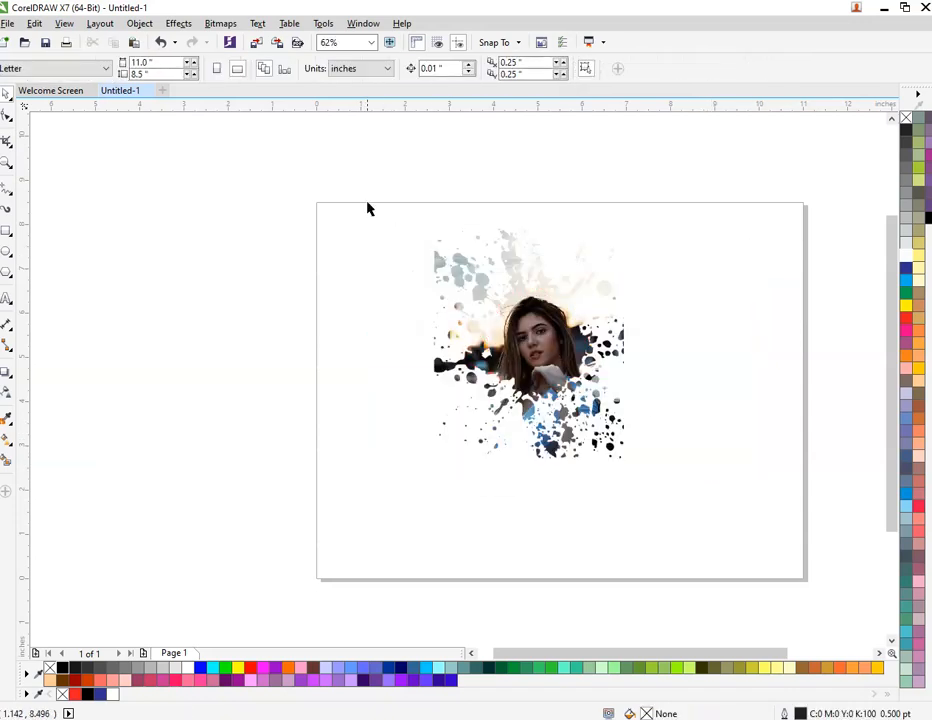
Step: Fit the selected splash portrait to the view and check it in full-screen preview
{"action": "left_click_drag", "start_coordinate": [367, 208], "coordinate": [795, 583]}
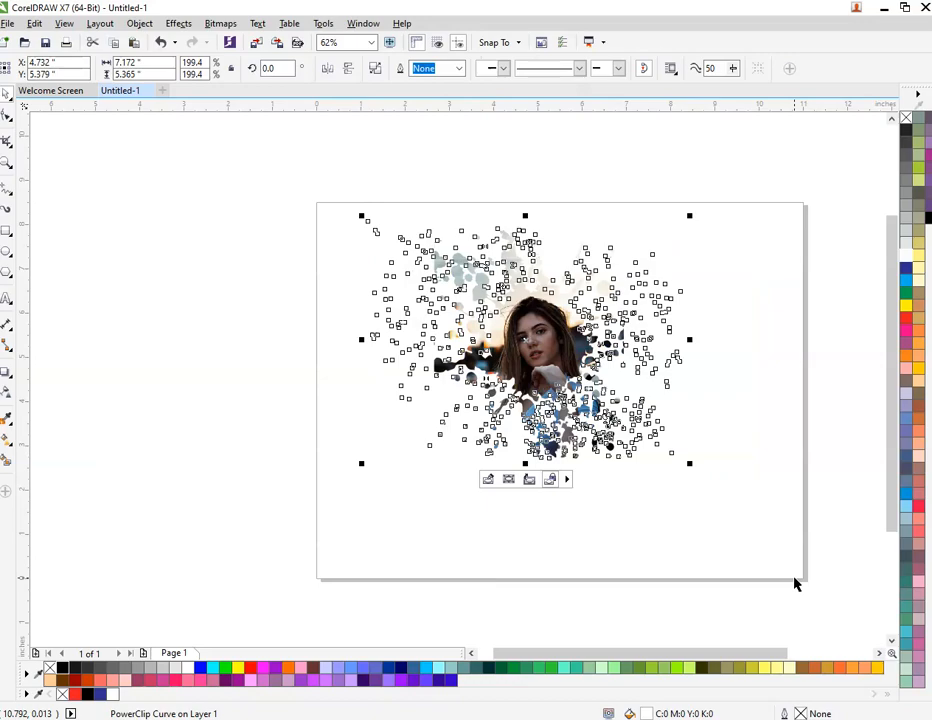
{"action": "key", "text": "shift+F2"}
{"action": "key", "text": "F9"}
{"action": "left_click", "coordinate": [876, 431]}
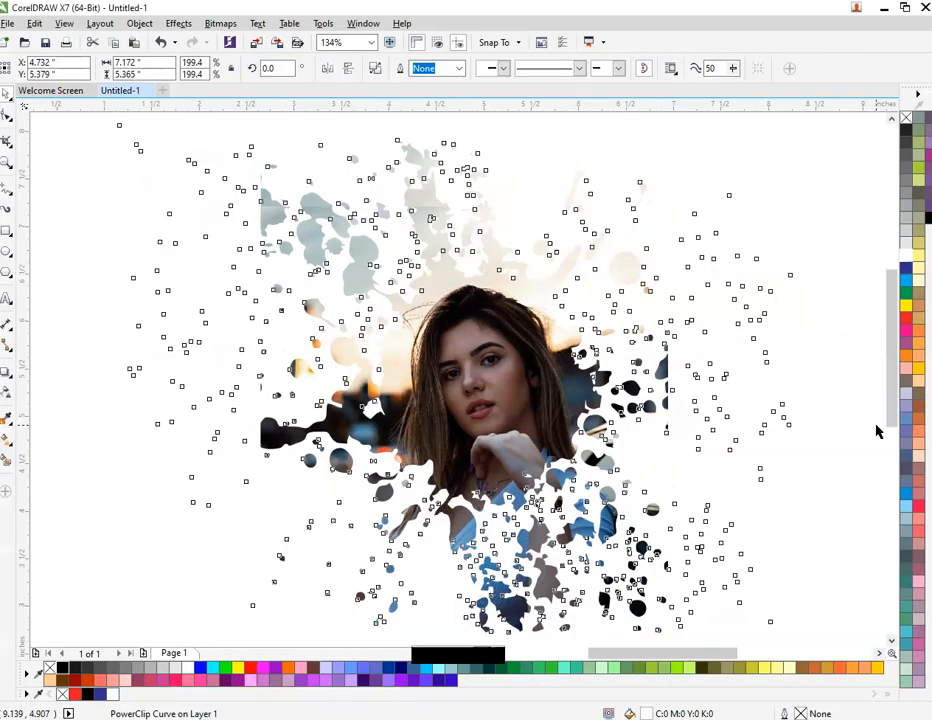
Step: Scale the splash portrait down about its center to about 5.19 × 3.88 inches
{"action": "scroll", "coordinate": [677, 425], "scroll_direction": "down", "scroll_amount": 4}
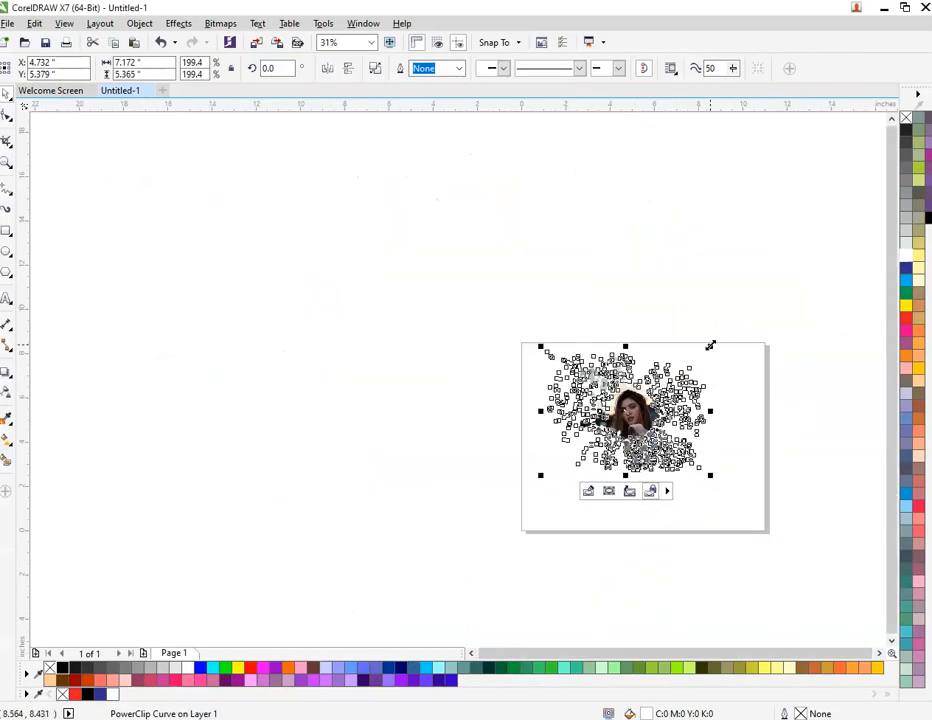
{"action": "left_click_drag", "start_coordinate": [710, 345], "coordinate": [690, 364]}
{"action": "scroll", "coordinate": [703, 432], "scroll_direction": "up", "scroll_amount": 2}
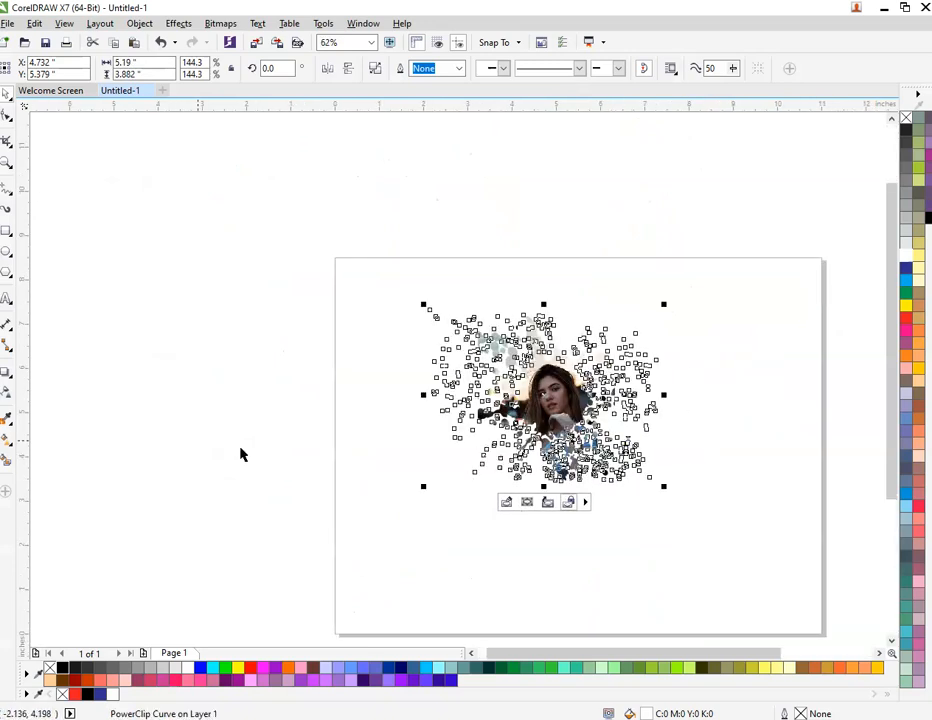
Step: Undo the splash portrait's size changes and the deletion of the red background rectangle
{"action": "key", "text": "ctrl+z"}
{"action": "key", "text": "ctrl+z"}
{"action": "key", "text": "ctrl+z"}
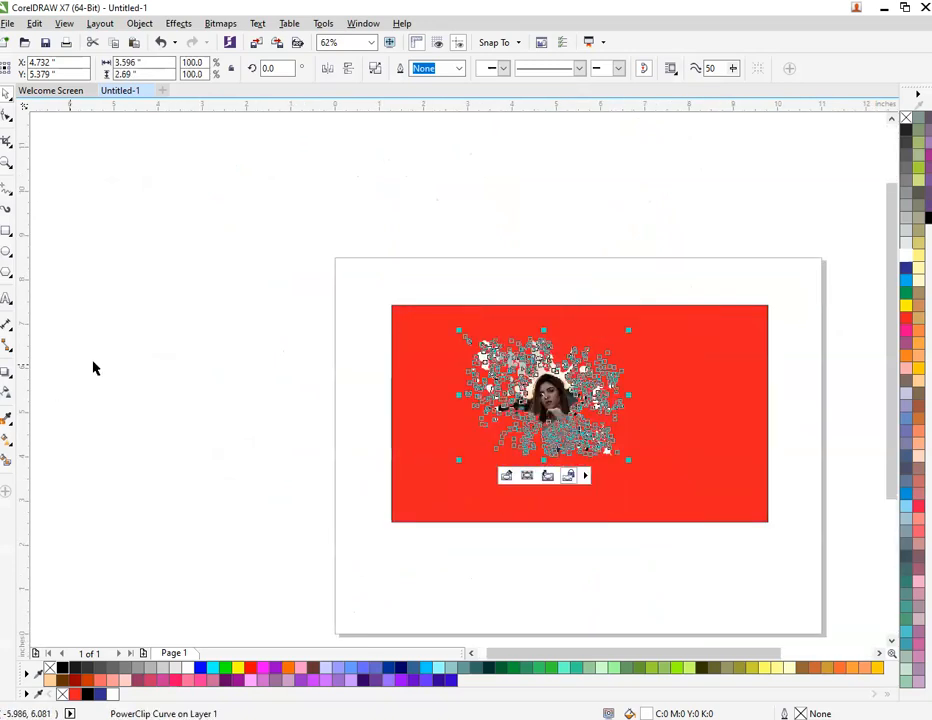
Step: Align the splash portrait horizontally and vertically to the center of the red background rectangle
{"action": "left_click", "coordinate": [93, 363]}
{"action": "left_click", "coordinate": [585, 367]}
{"action": "left_click", "coordinate": [673, 477], "text": "shift"}
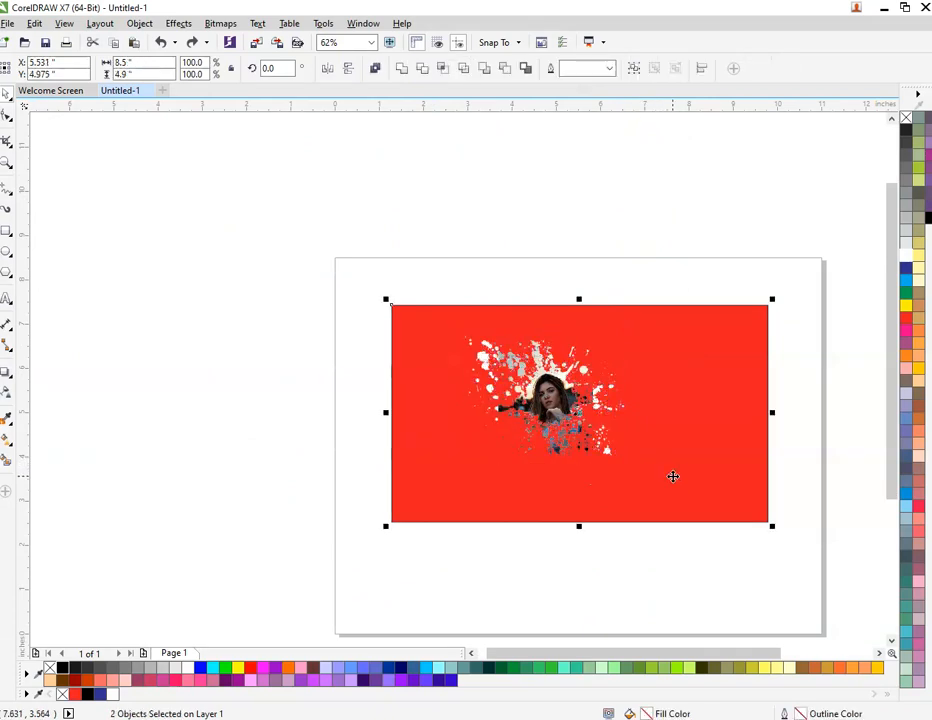
{"action": "key", "text": "c"}
{"action": "key", "text": "e"}
{"action": "left_click", "coordinate": [674, 564]}
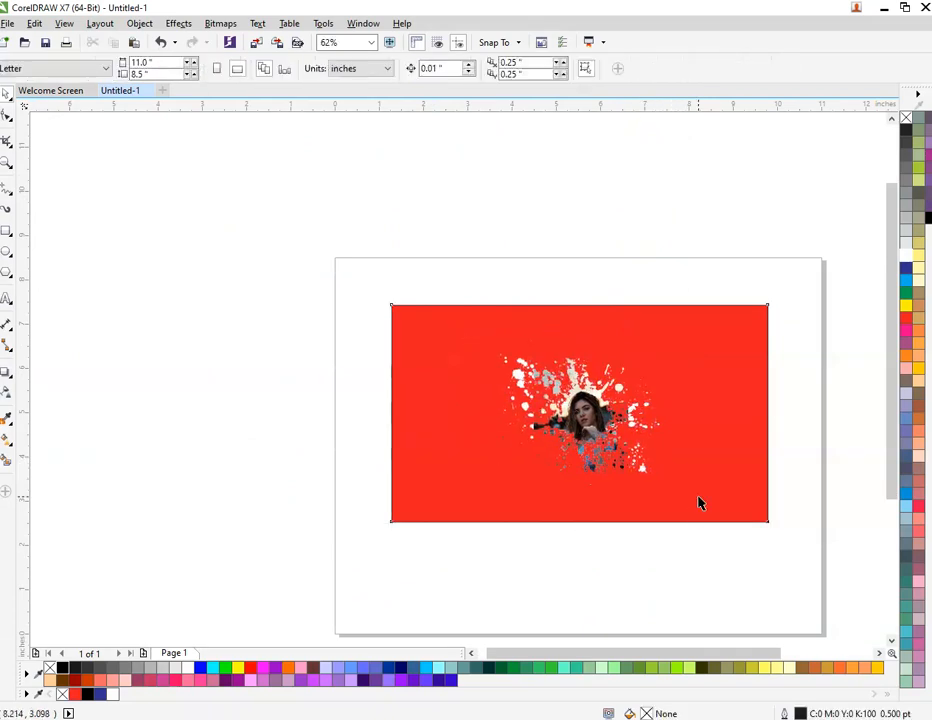
Step: Change the background rectangle's fill color from the palette to blue (R:0 G:0 B:255)
{"action": "left_click", "coordinate": [699, 501]}
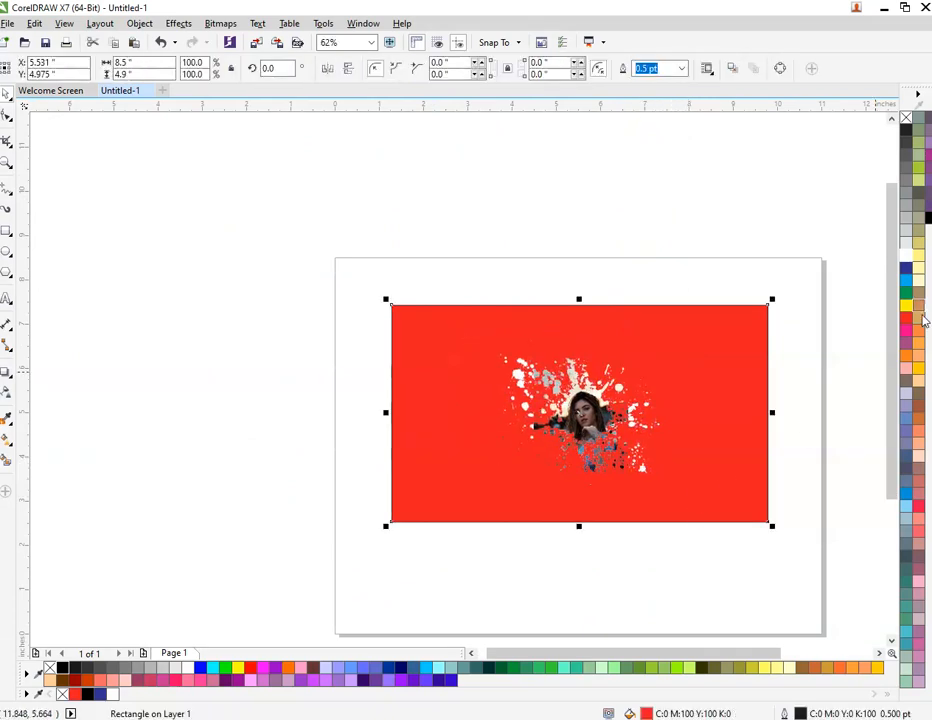
{"action": "left_click", "coordinate": [200, 667]}
{"action": "left_click", "coordinate": [449, 616]}
Step: Enlarge the splash portrait about its center until it roughly fills the height of the blue rectangle
{"action": "left_click", "coordinate": [651, 364]}
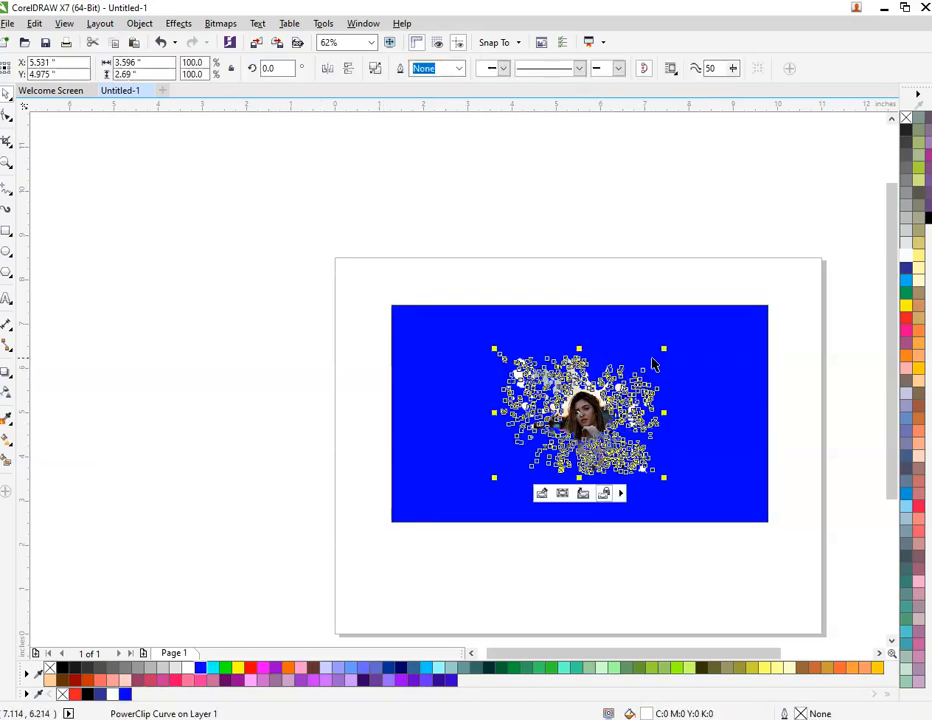
{"action": "left_click_drag", "start_coordinate": [661, 349], "coordinate": [751, 304]}
{"action": "left_click", "coordinate": [760, 292]}
Step: Narrow the blue rectangle symmetrically about its center so its sides sit close to the outer splash drops
{"action": "left_click", "coordinate": [772, 410]}
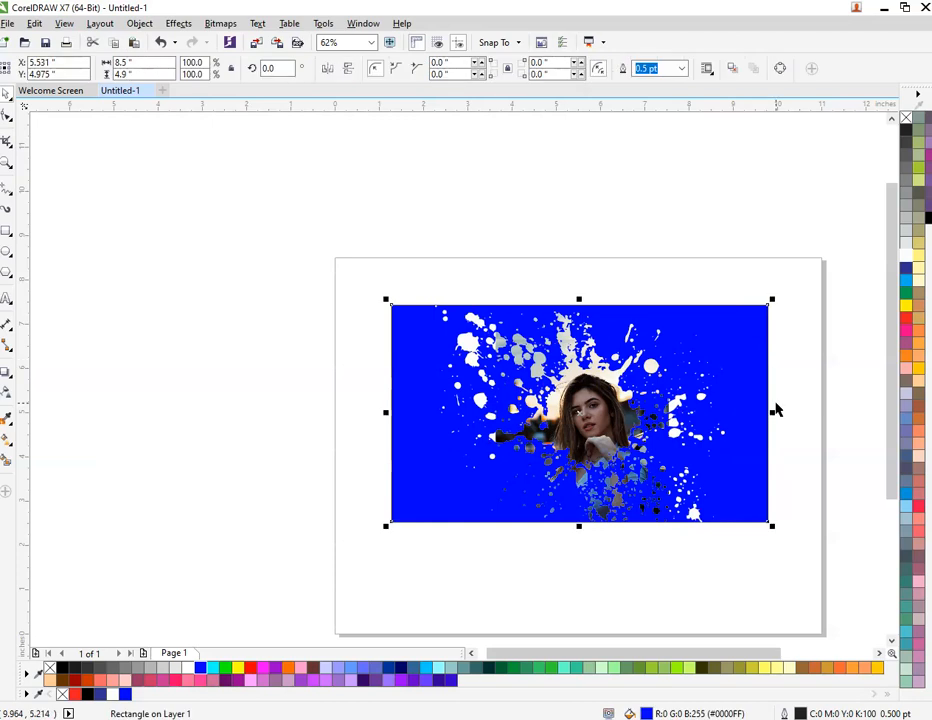
{"action": "left_click_drag", "start_coordinate": [771, 412], "coordinate": [708, 408]}
{"action": "left_click", "coordinate": [787, 396]}
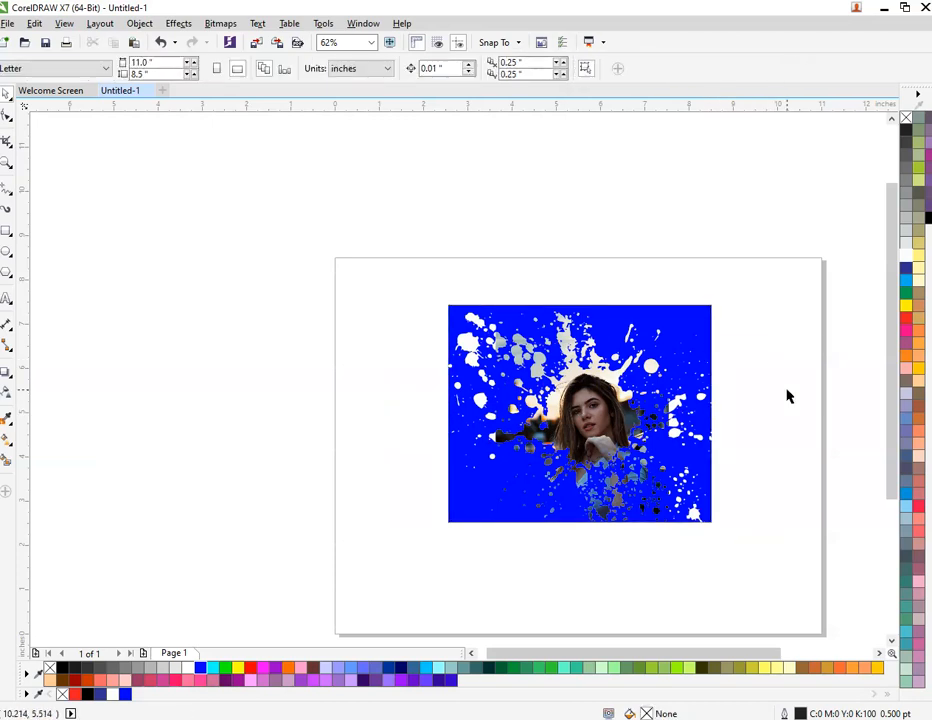